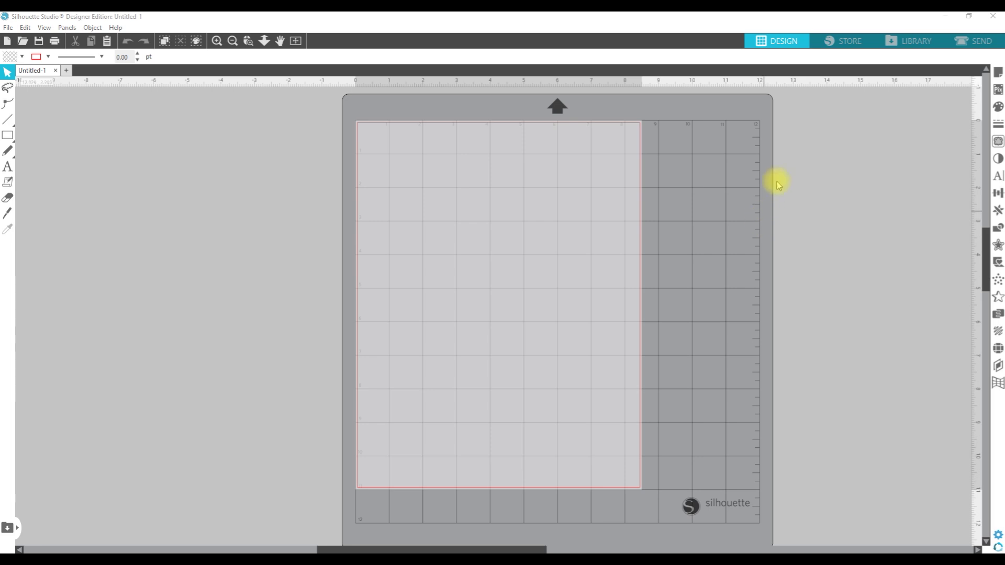
Turn on registration marks for the 8.5 x 11 in page, keeping the default mark orientation.
left_click(998, 72)
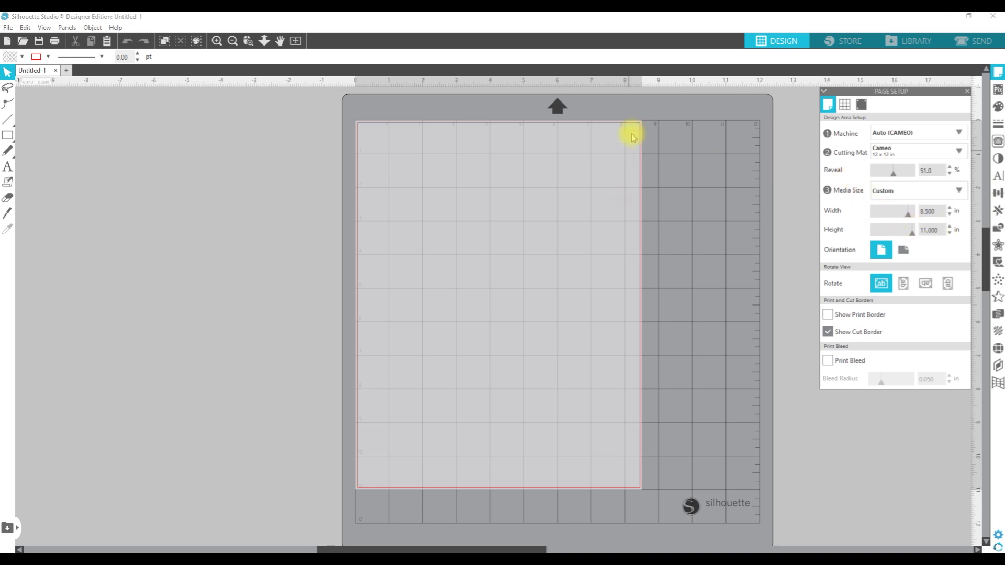
left_click(863, 106)
left_click(842, 132)
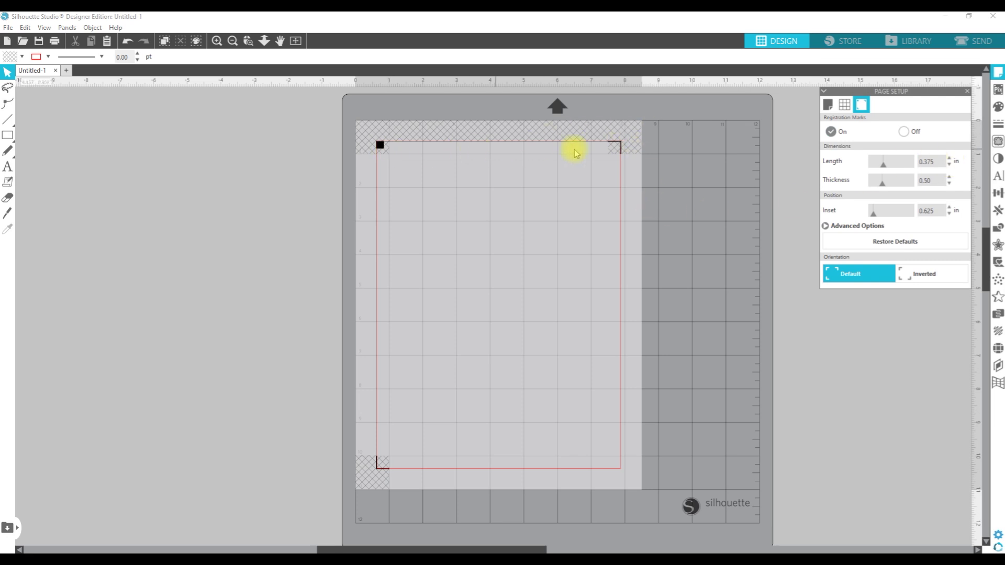
left_click(949, 159)
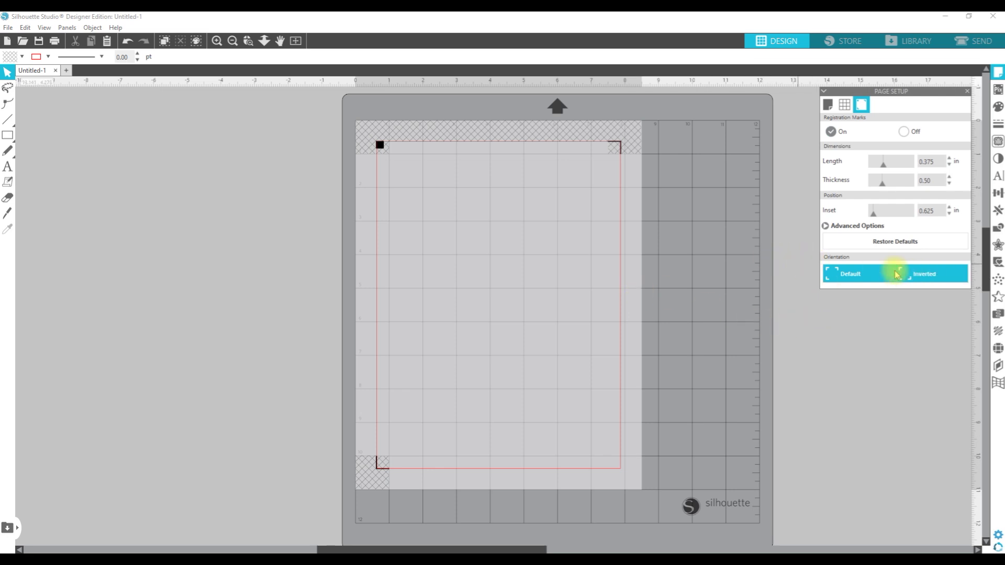
left_click(968, 92)
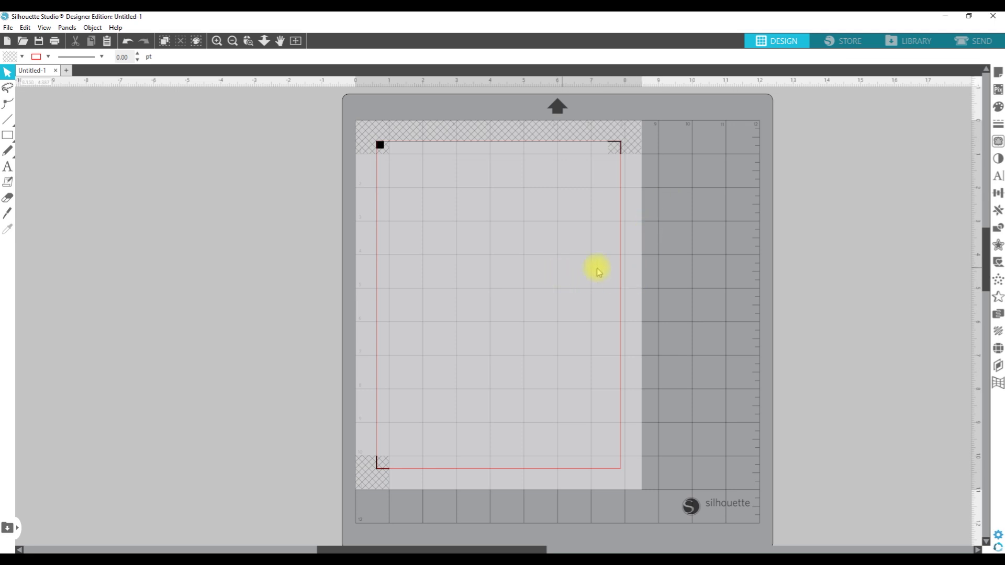
Import the AEdwards_AEMiniKit_ChipboardSheet PNG from its folder and position it on the page inside the cut border.
left_click_drag(75, 123, 484, 118)
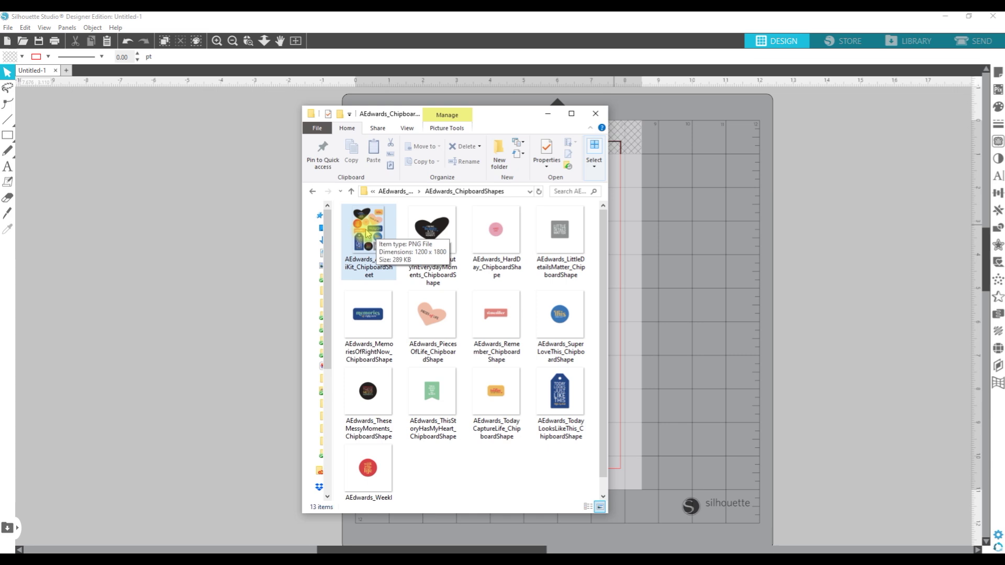
left_click_drag(367, 234, 733, 254)
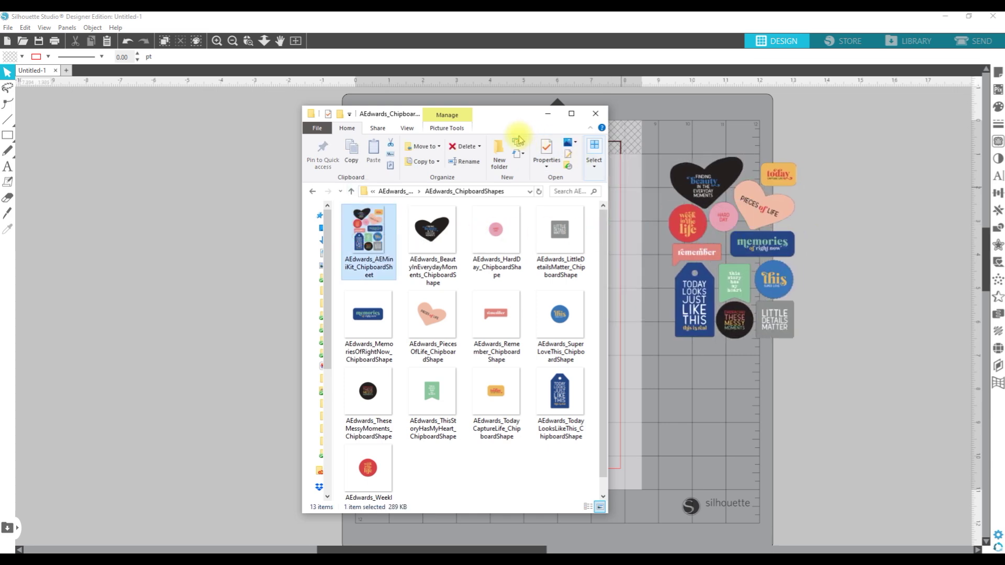
left_click(549, 113)
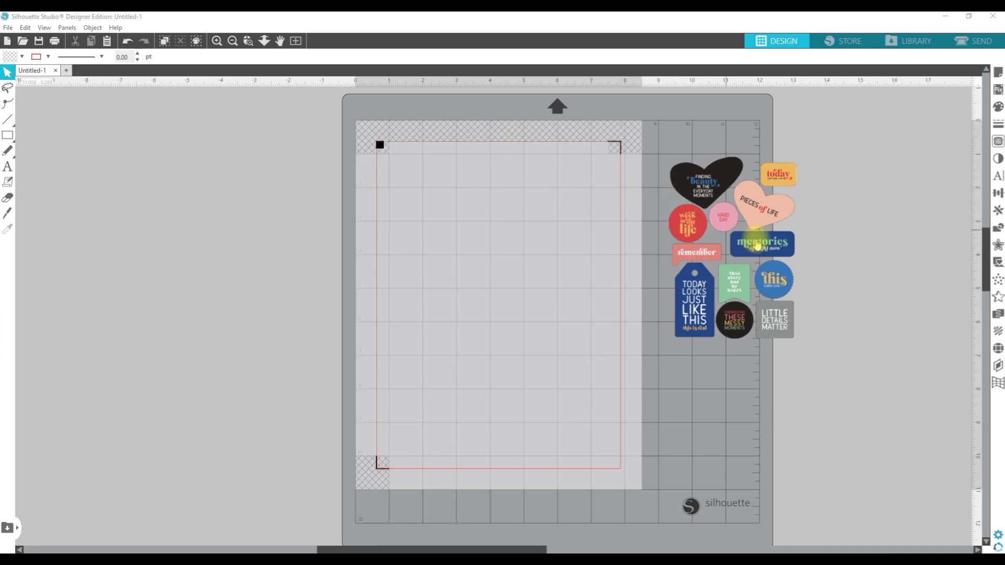
left_click_drag(732, 214, 498, 229)
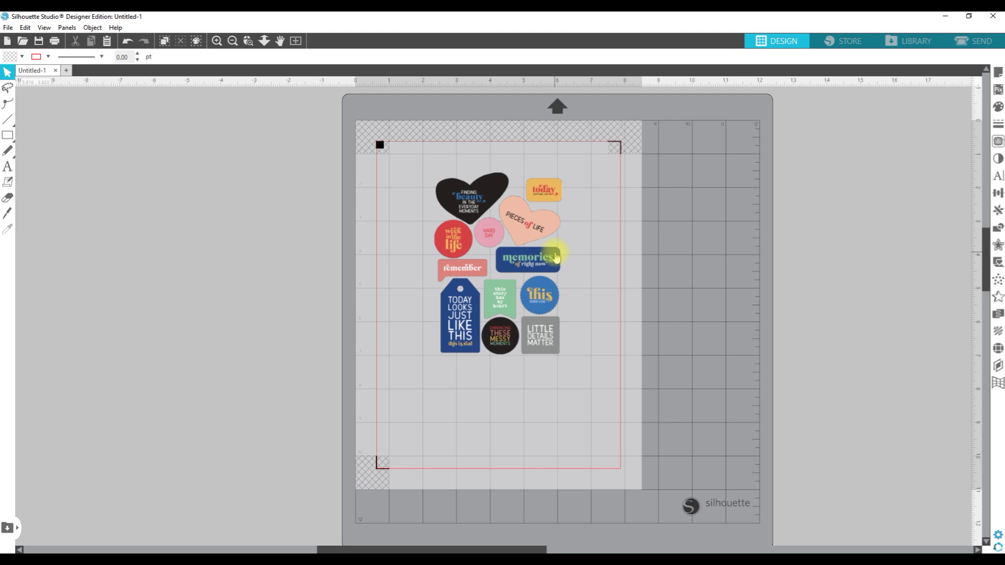
key("ctrl+equal")
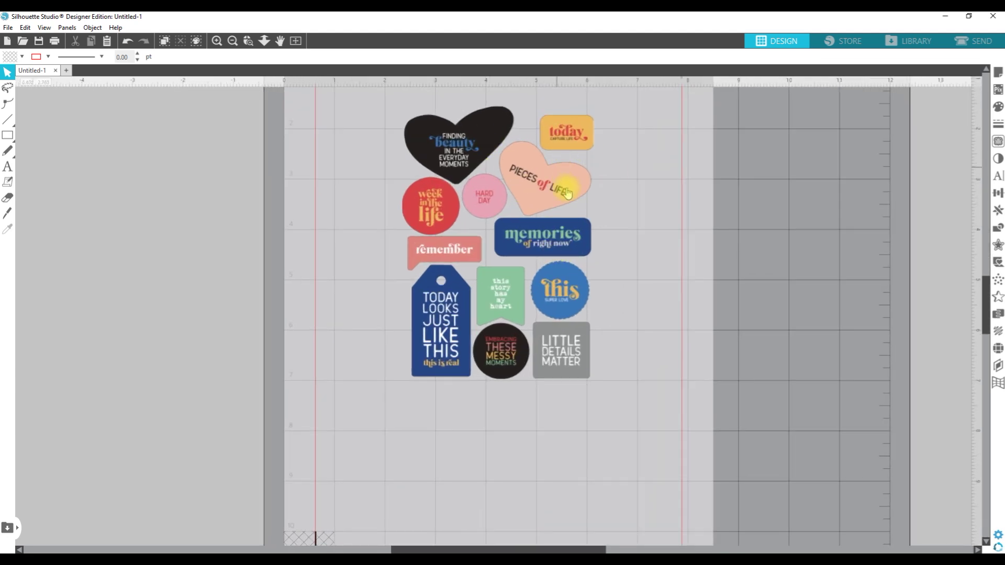
left_click_drag(562, 180, 556, 202)
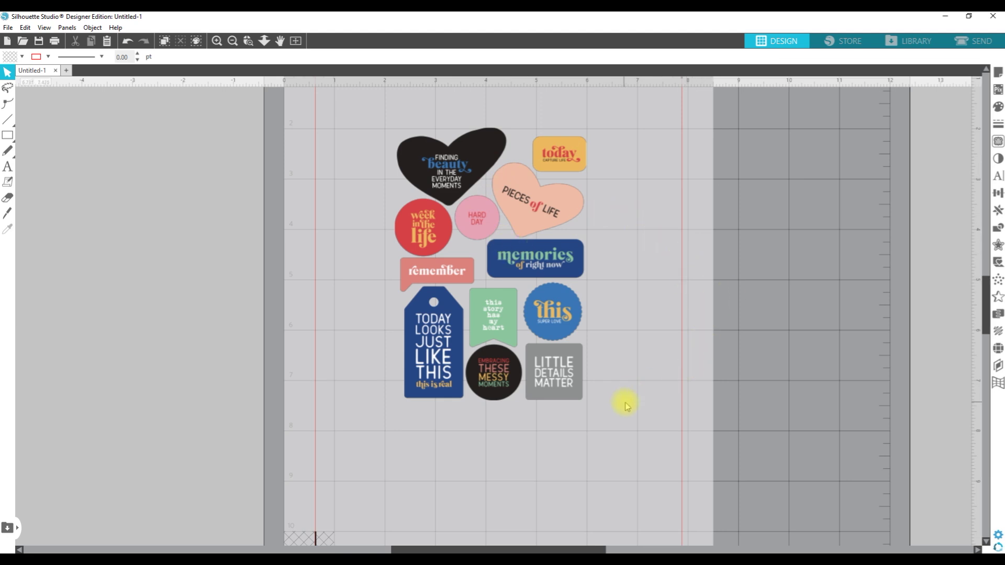
Define a trace area enclosing all the shapes of the chipboard sheet image.
left_click(1000, 146)
mouse_move(944, 86)
left_mouse_down()
mouse_move(895, 117)
mouse_move(813, 117)
left_mouse_up()
left_click(743, 166)
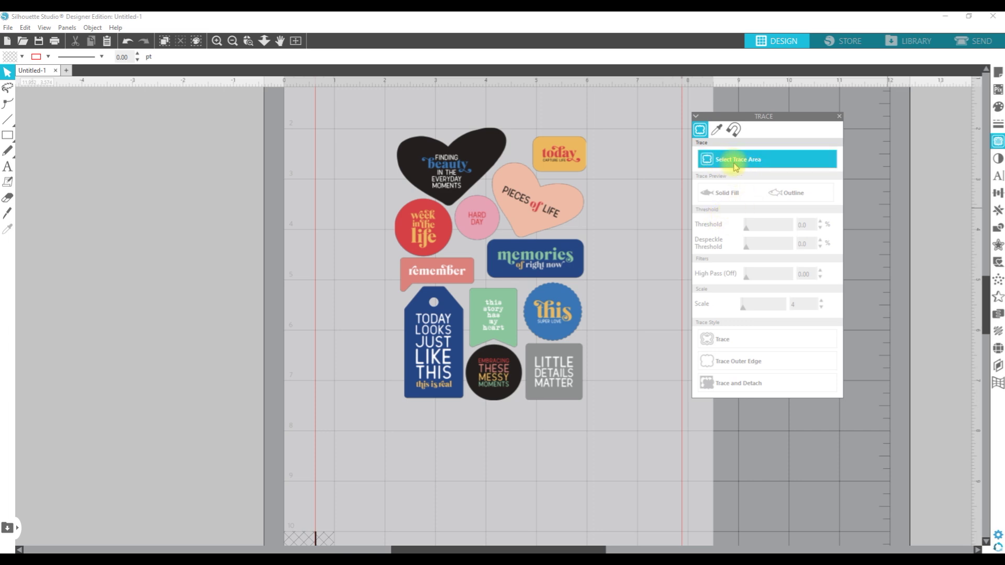
left_click(768, 161)
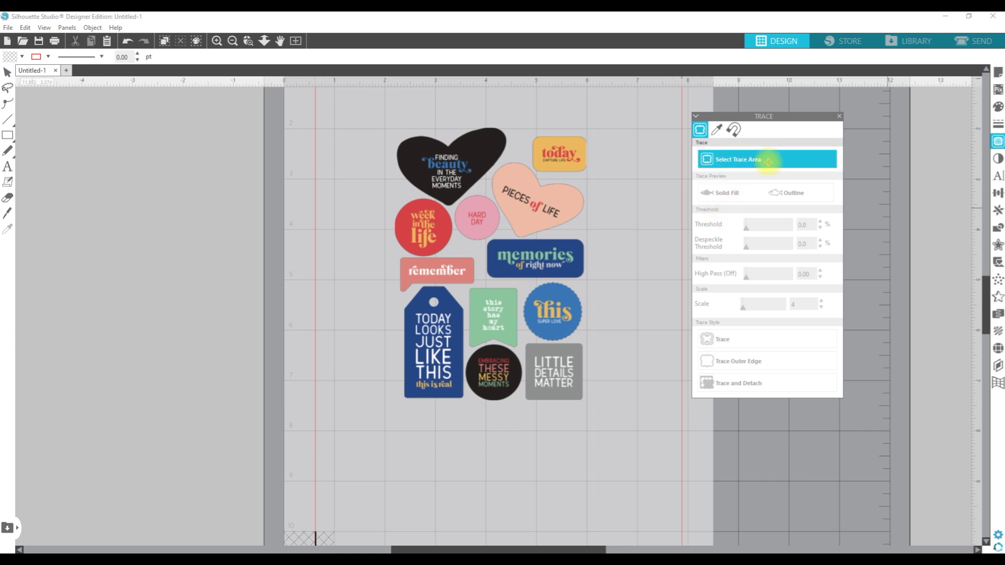
mouse_move(618, 417)
left_mouse_down()
mouse_move(426, 236)
mouse_move(365, 92)
mouse_move(361, 130)
left_mouse_up()
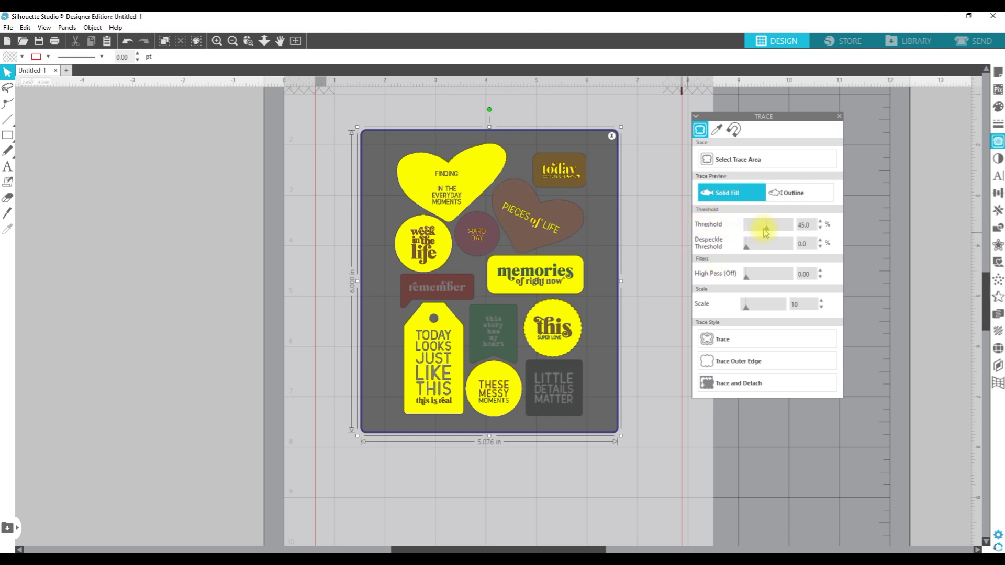
Preview the trace as an outline, raise the threshold to 97% and trace the outer edge of the shapes.
left_click_drag(766, 230, 769, 230)
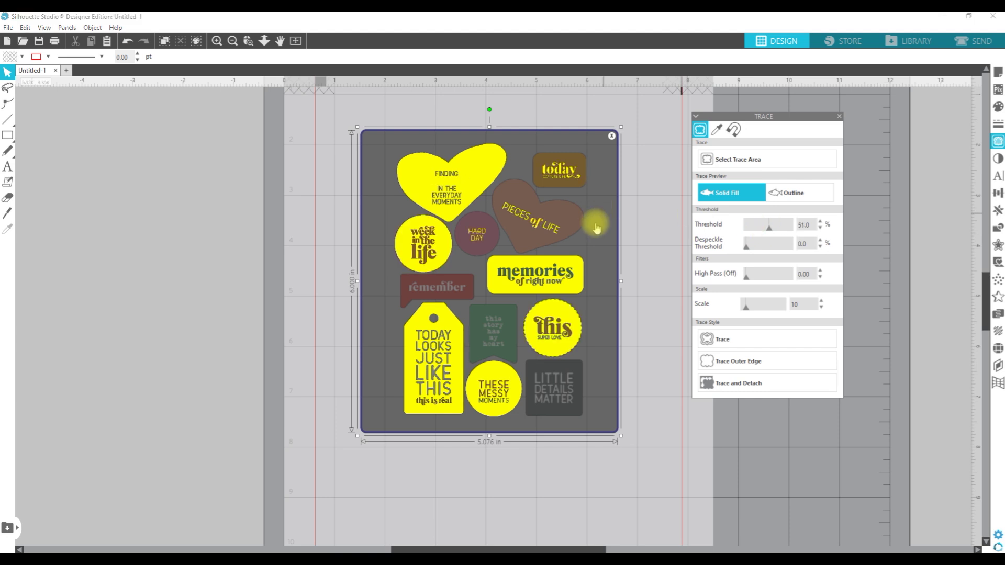
left_click(818, 194)
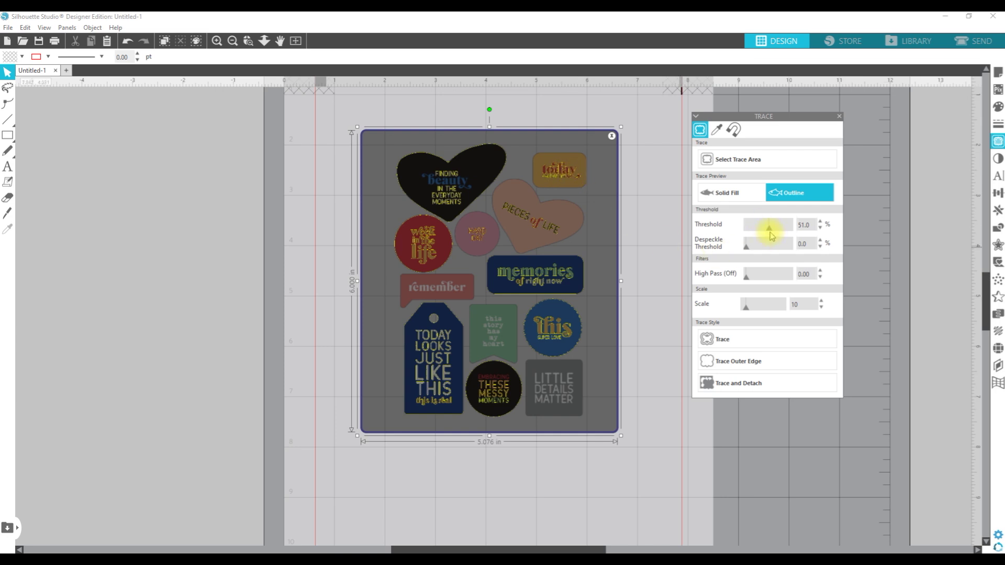
left_click_drag(771, 229, 786, 233)
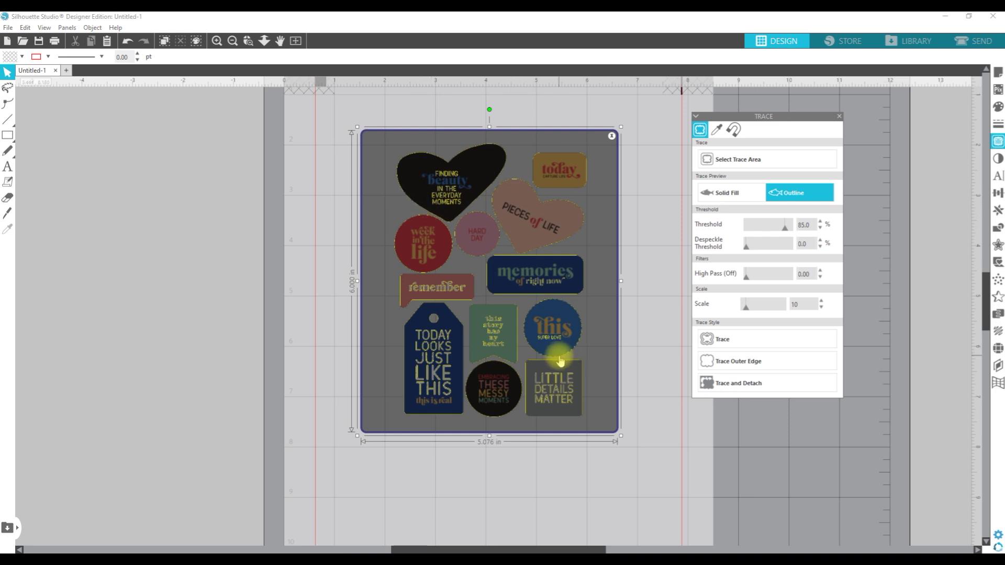
left_click(788, 233)
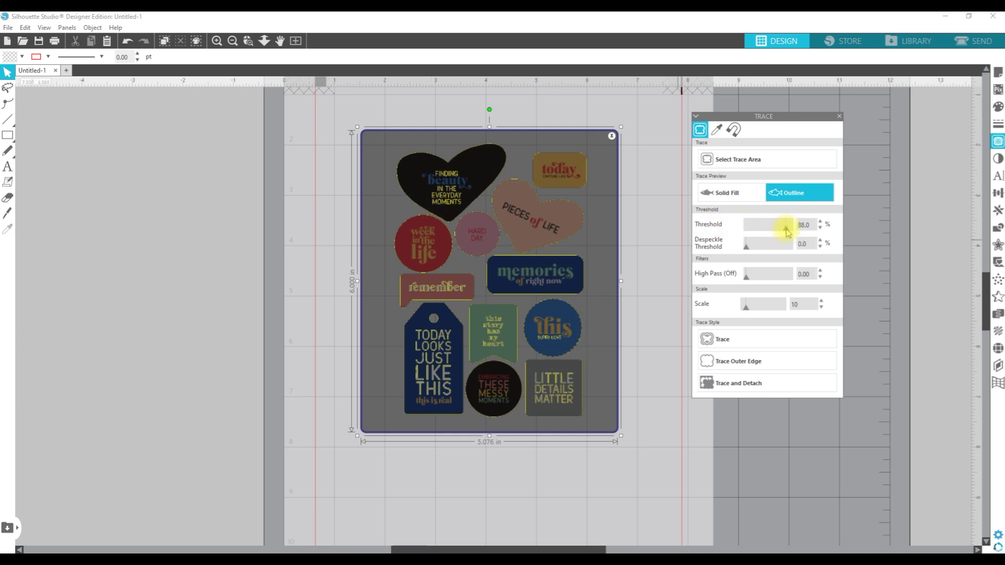
left_click_drag(791, 233, 792, 234)
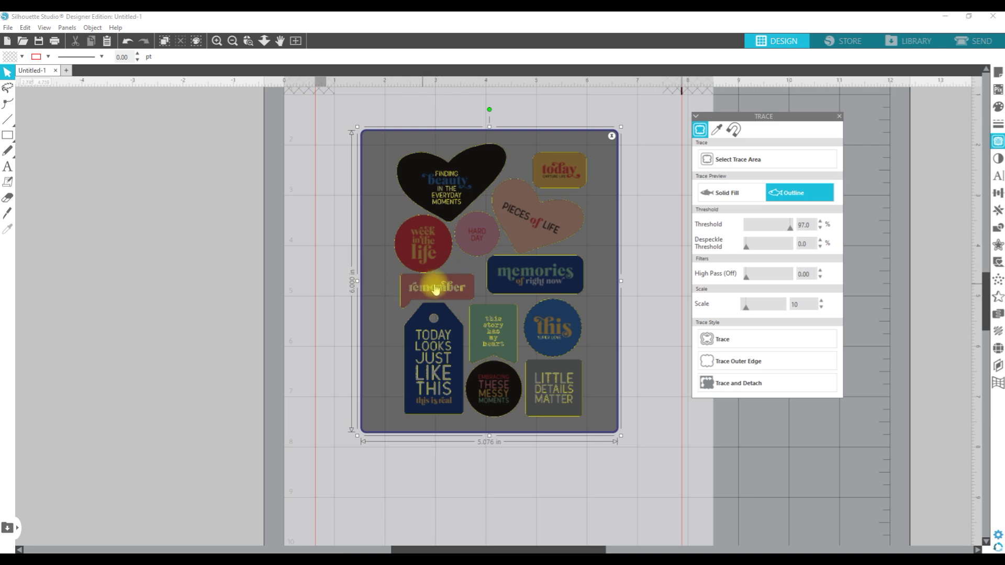
left_click(745, 365)
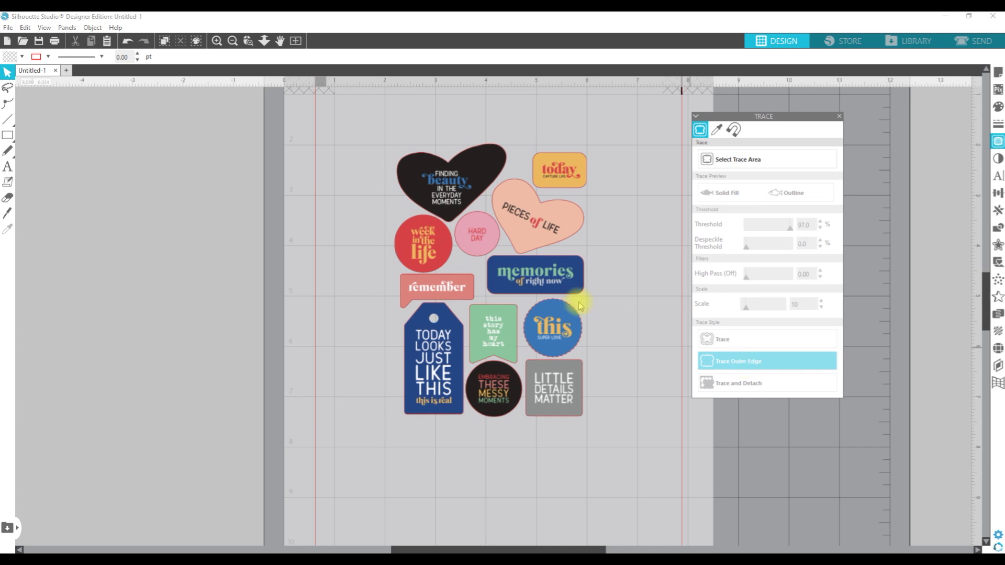
Move the chipboard image away from its cut lines to inspect the trace, and undo the move.
mouse_move(525, 275)
left_mouse_down()
mouse_move(457, 315)
mouse_move(292, 285)
left_mouse_up()
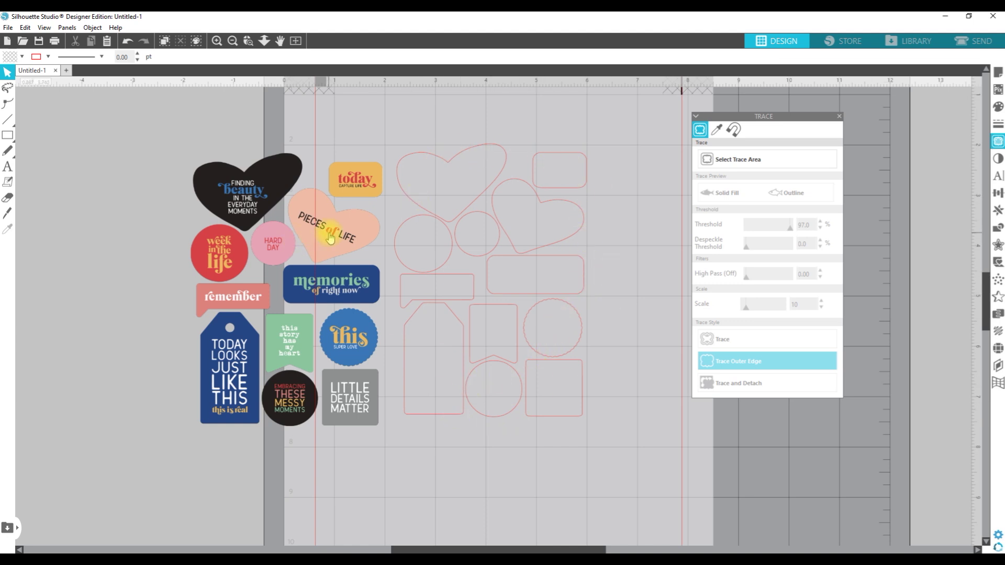
key("ctrl+z")
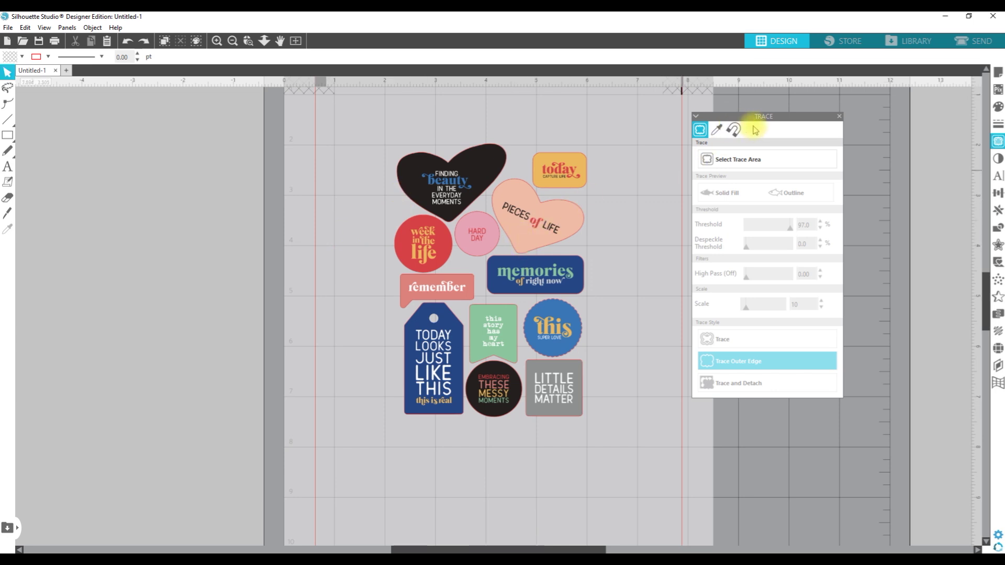
left_click(839, 116)
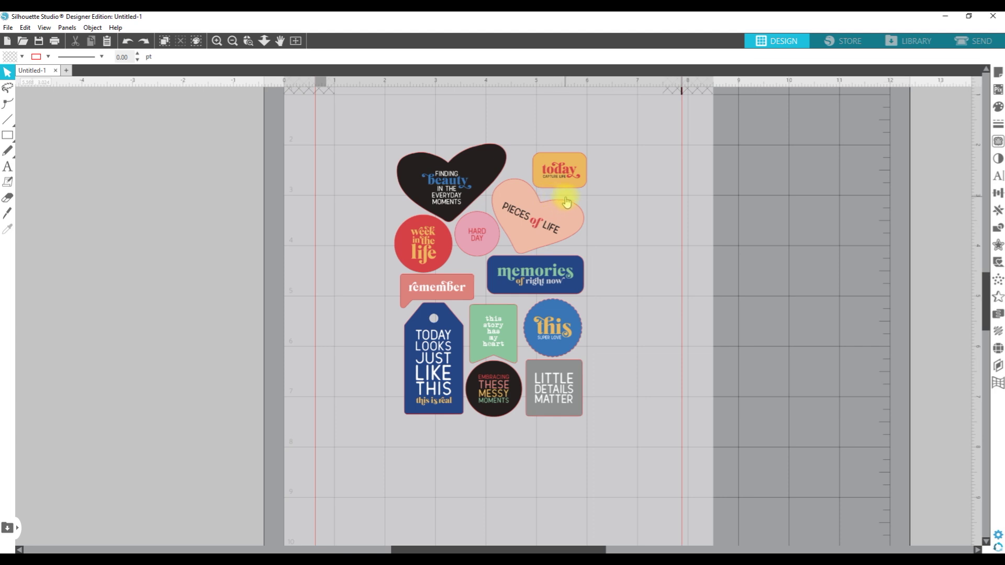
Select the traced cut lines without the image and start an internal offset on them.
left_click(585, 225)
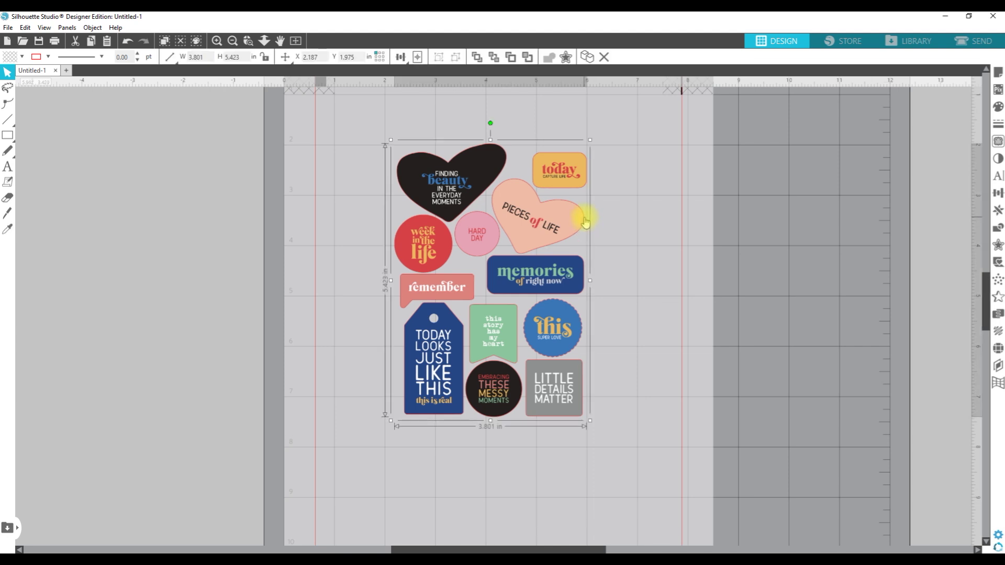
key("ctrl+a")
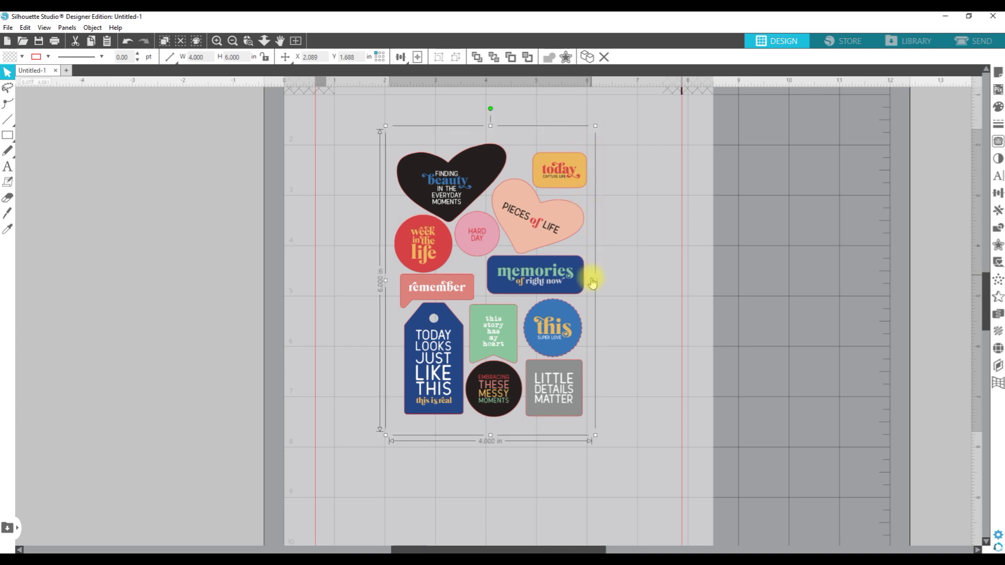
left_click(582, 229)
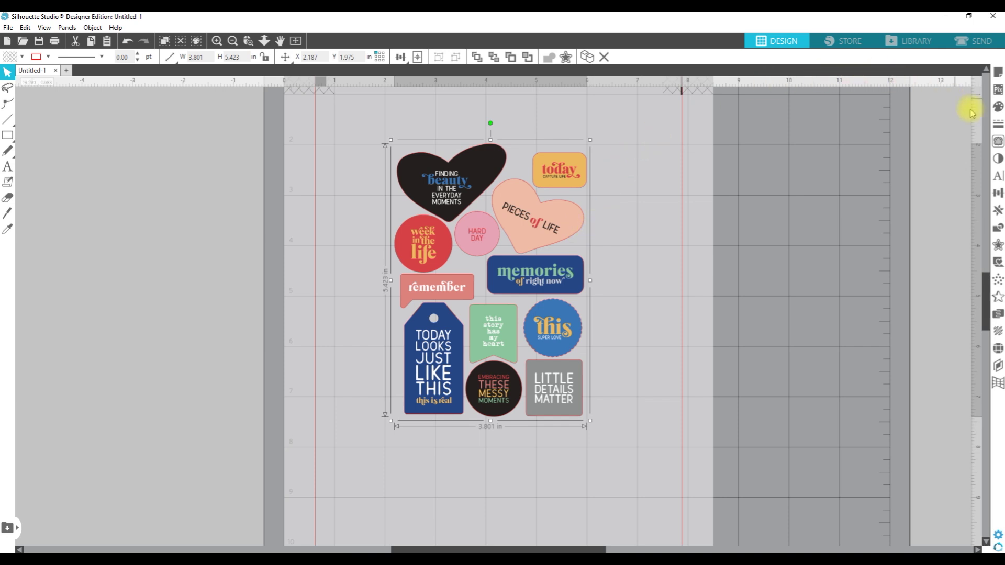
left_click(1001, 247)
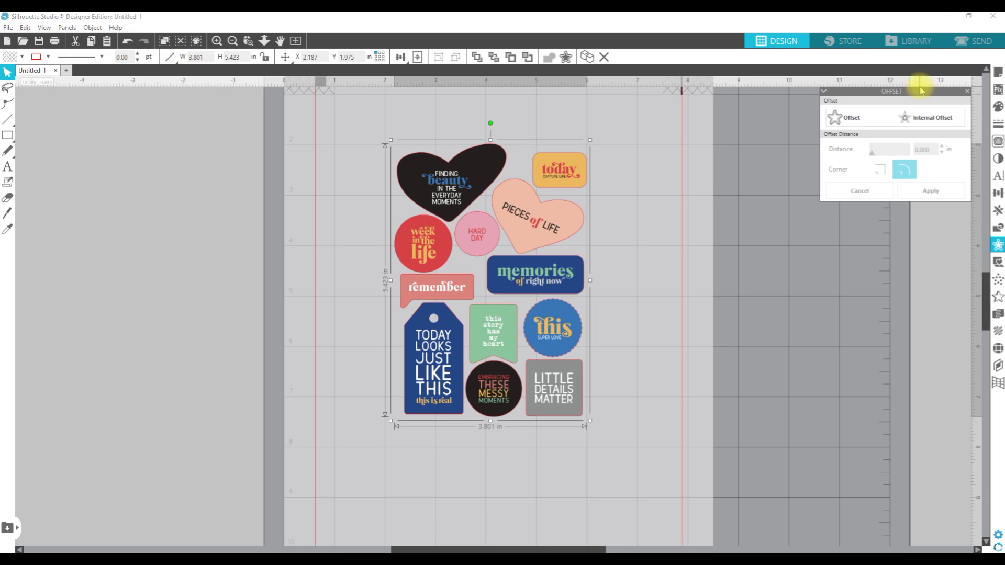
left_click_drag(917, 92, 730, 178)
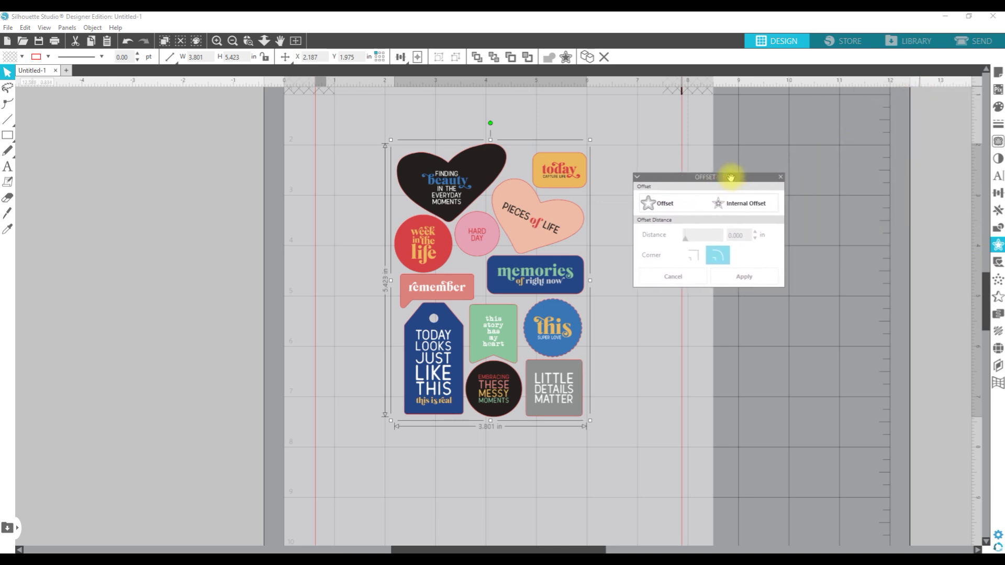
left_click(659, 207)
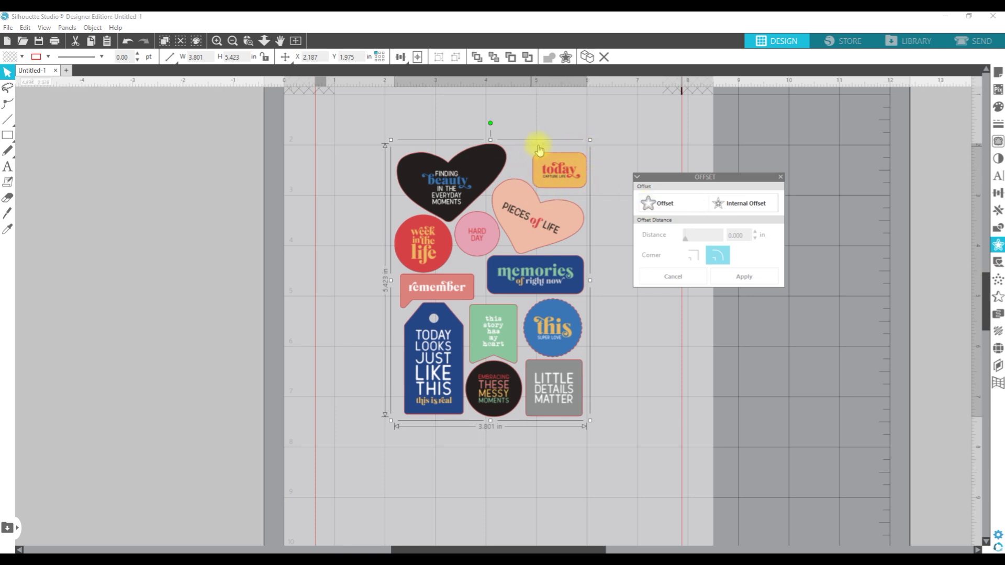
left_click(743, 201)
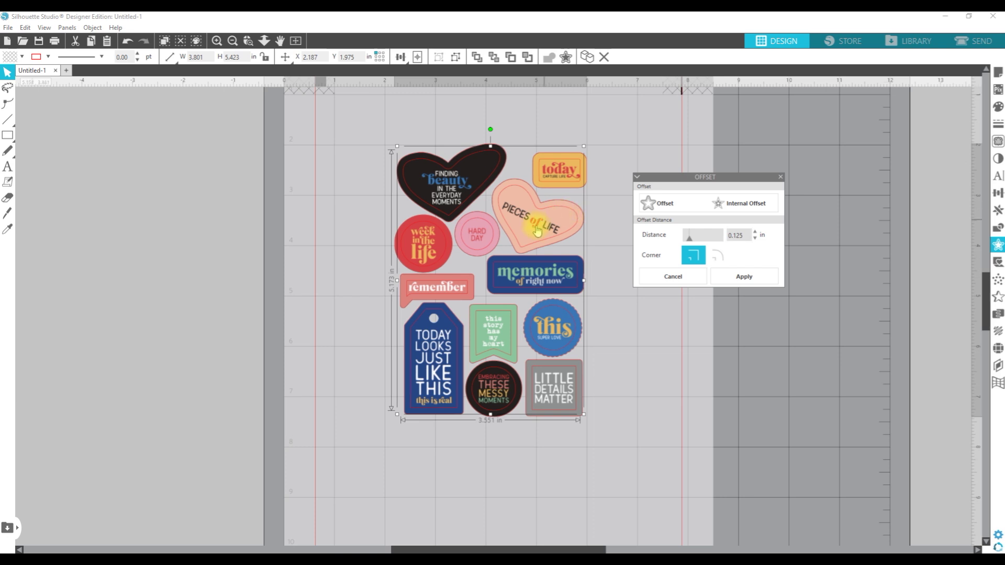
Set the internal offset distance to 0.035 in with sharp corners and apply it to the cut lines.
left_click(755, 233)
left_click(755, 233)
left_click(755, 233)
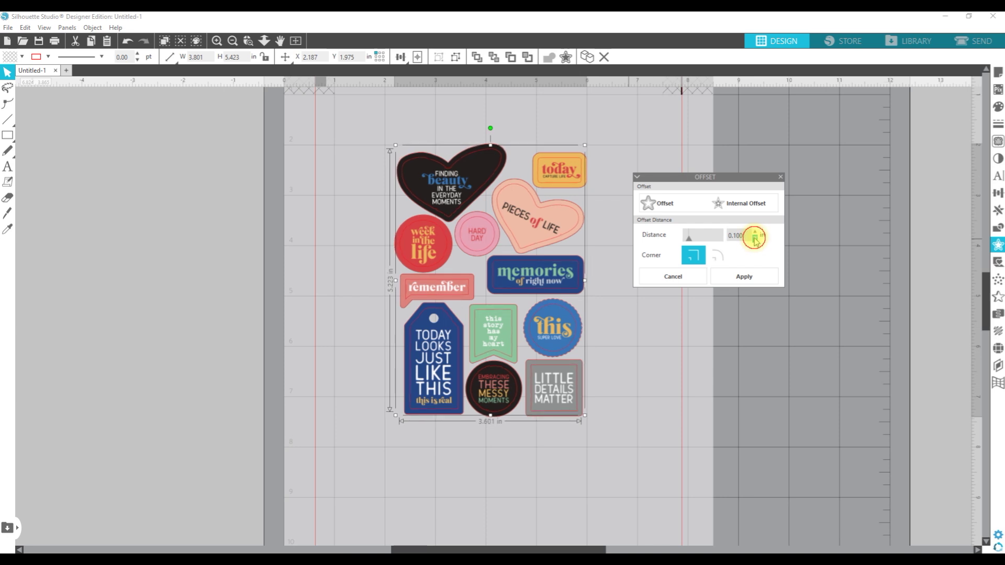
left_click(755, 234)
left_click(755, 234)
left_click(755, 233)
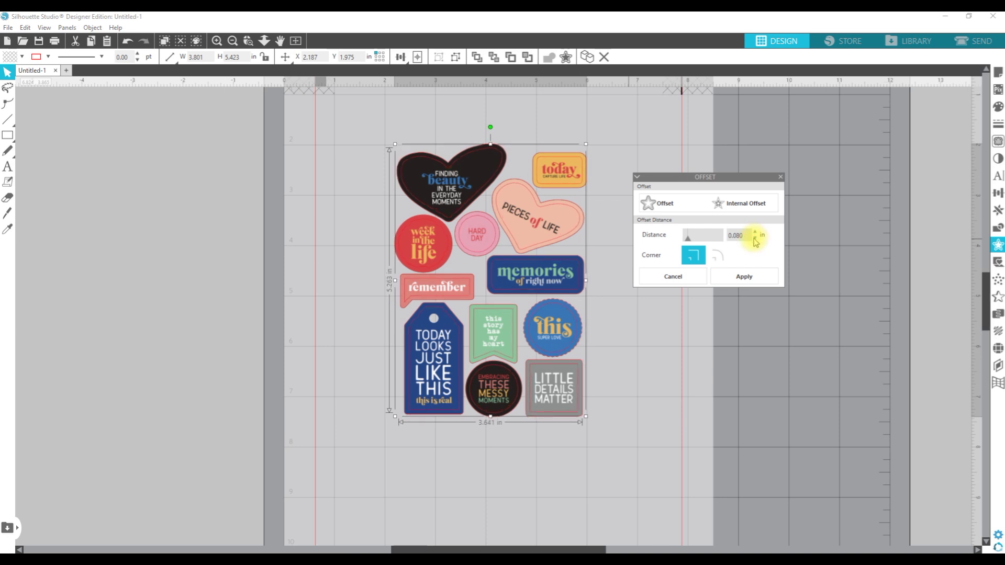
left_click(755, 234)
left_click(756, 233)
left_click(755, 234)
left_click(755, 233)
left_click(755, 233)
left_click(755, 234)
left_click(755, 233)
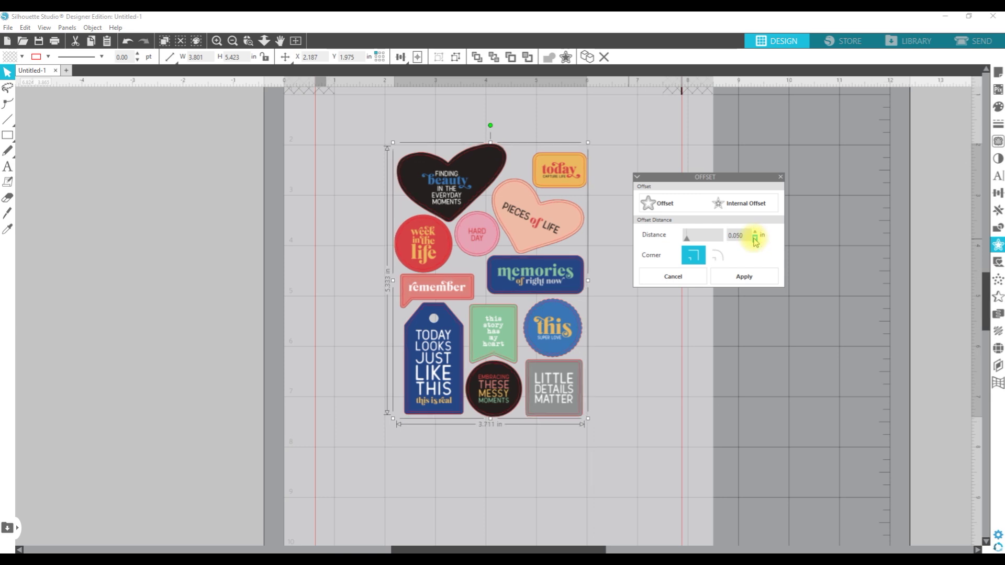
left_click(755, 233)
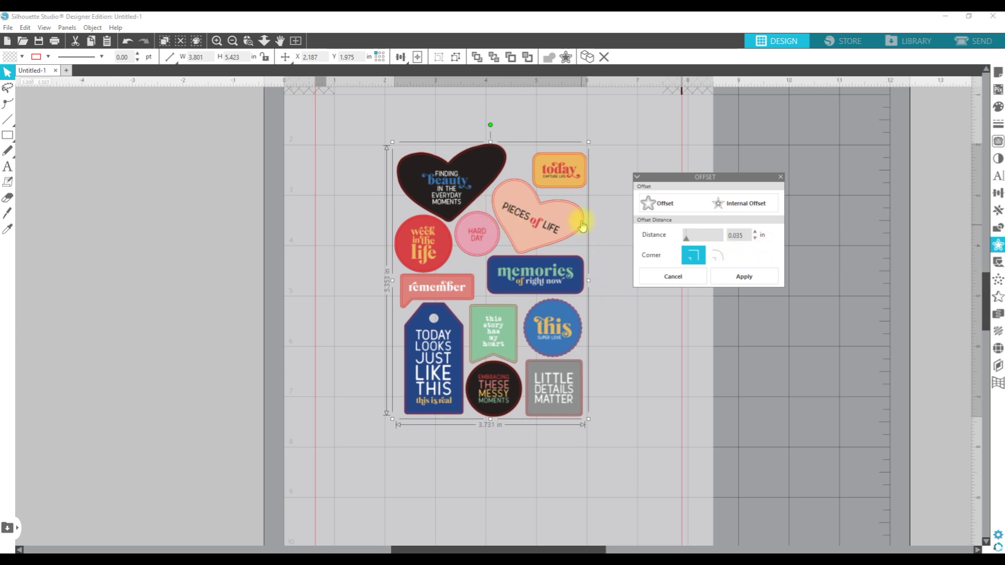
left_click(729, 276)
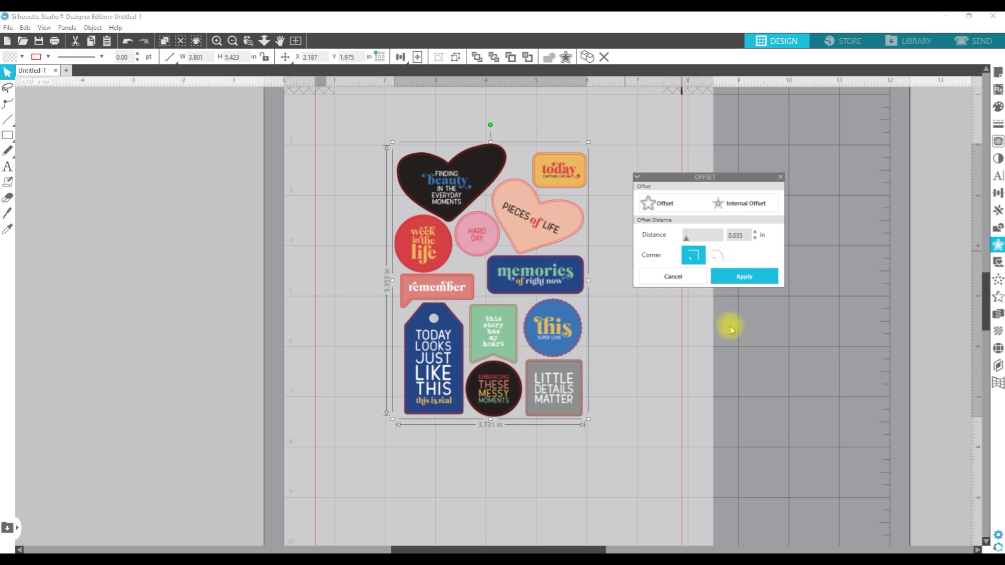
left_click(721, 352)
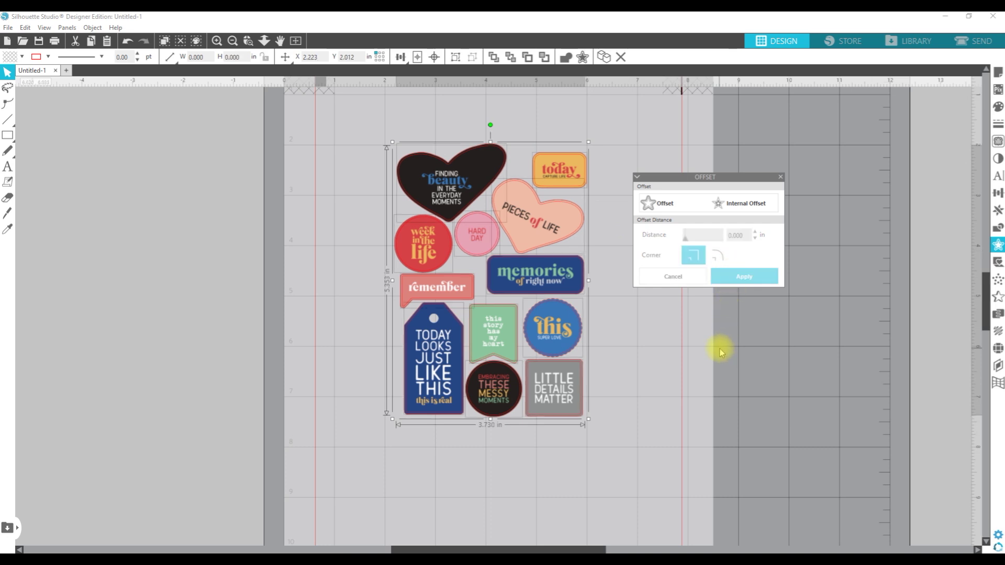
Move the original traced cut lines off the page, keeping the inset cut lines on the chipboard image.
left_click(581, 193)
left_click(587, 184)
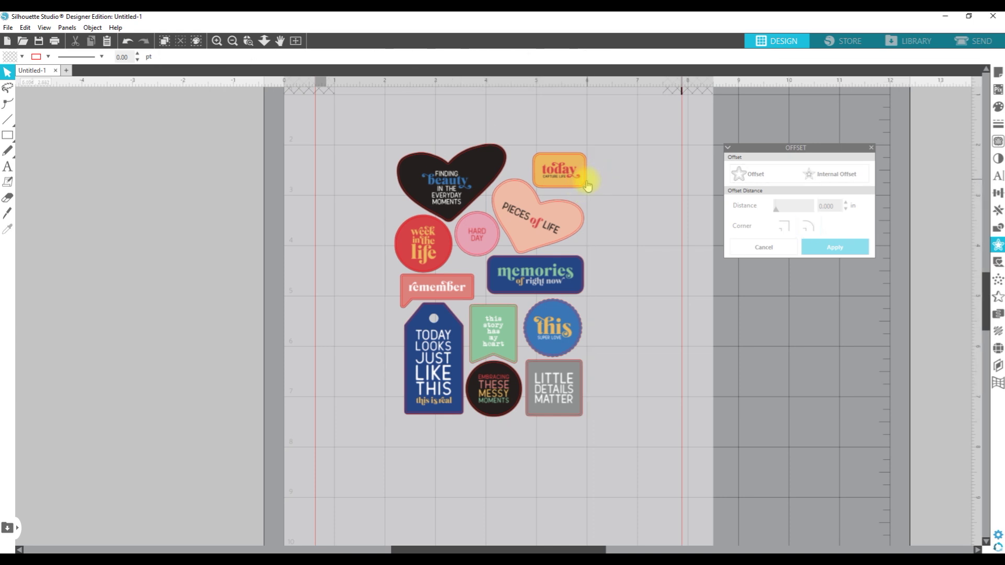
left_click_drag(588, 184, 240, 167)
left_click(168, 274)
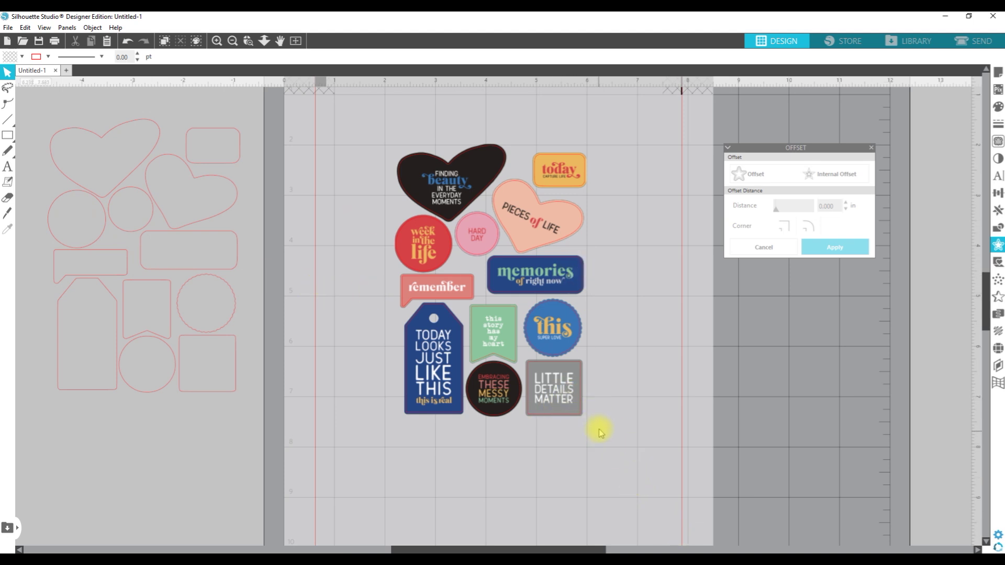
Select the chipboard image together with its inset cut lines and group them.
left_click_drag(605, 439, 379, 105)
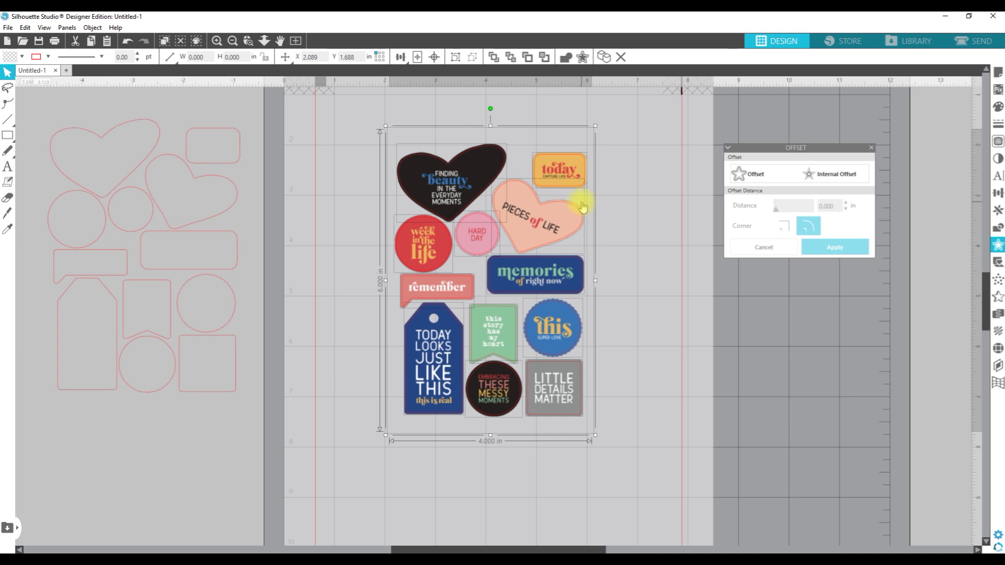
key("ctrl+g")
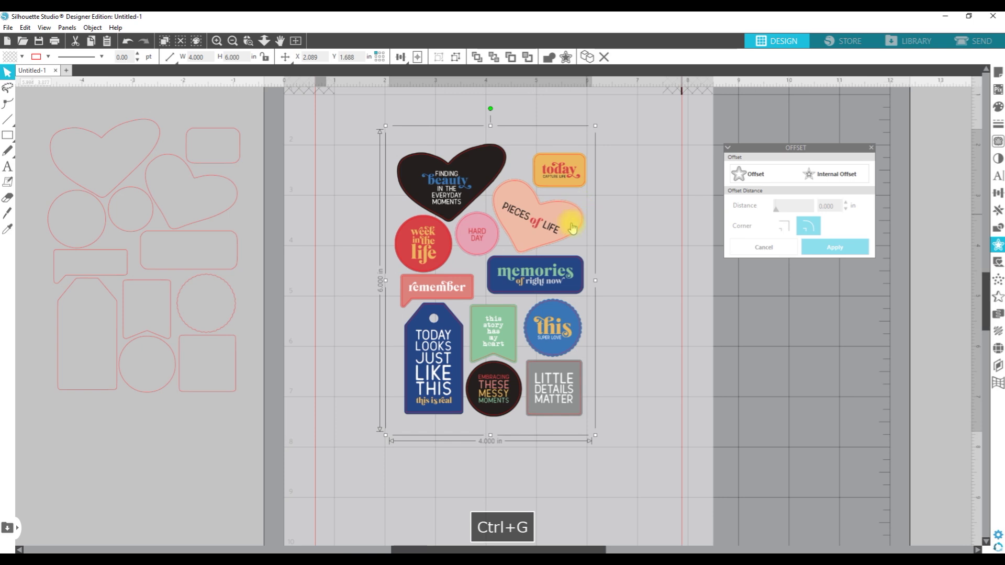
right_click(549, 221)
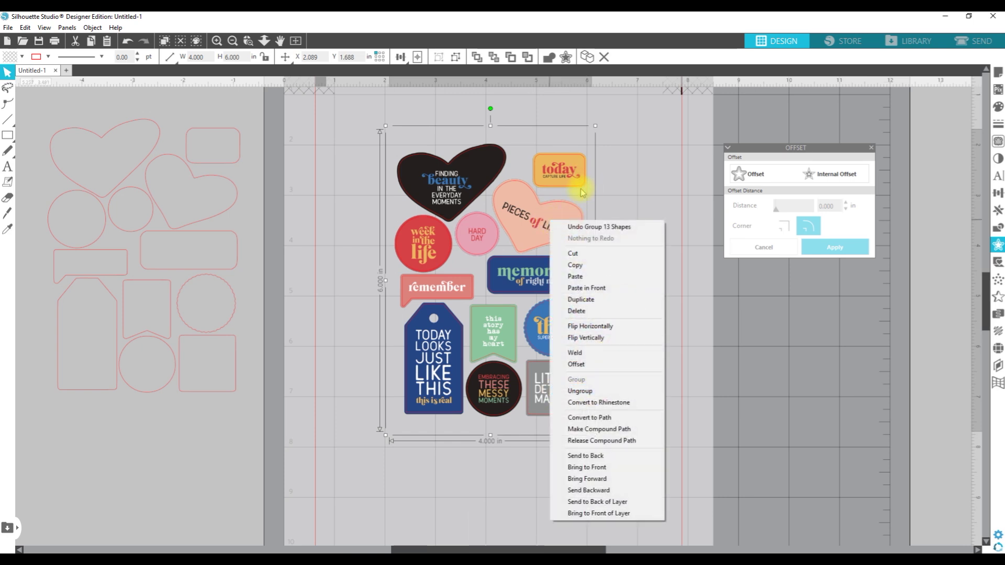
left_click(576, 392)
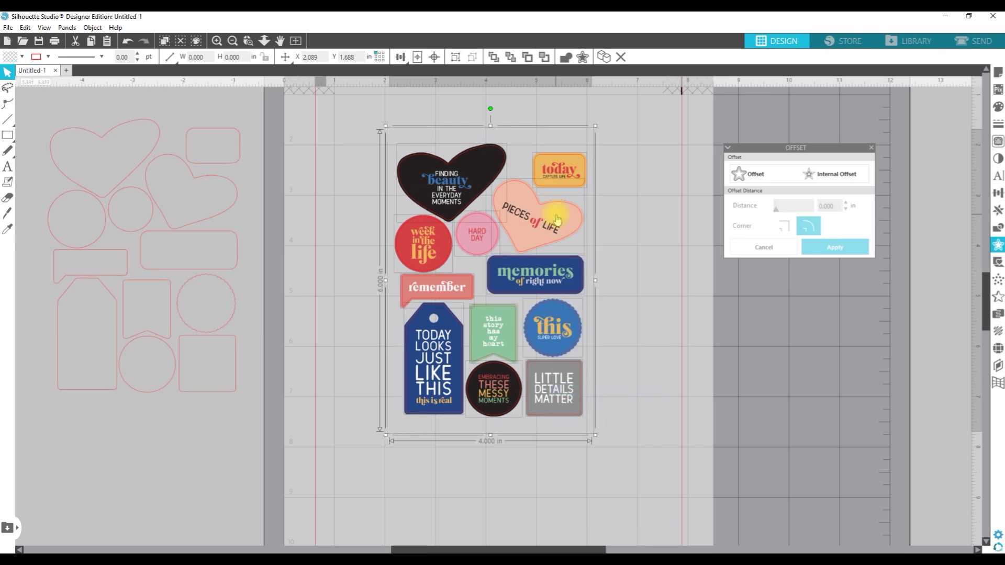
right_click(556, 204)
left_click(603, 390)
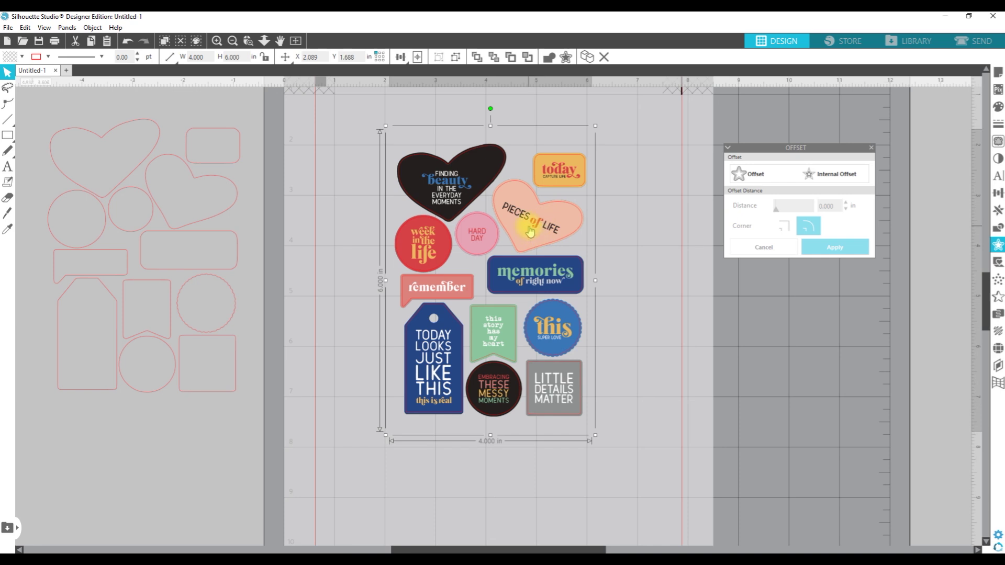
Rotate the grouped shapes 90 degrees counterclockwise and move them up between the page's upper registration marks.
key("ctrl+minus")
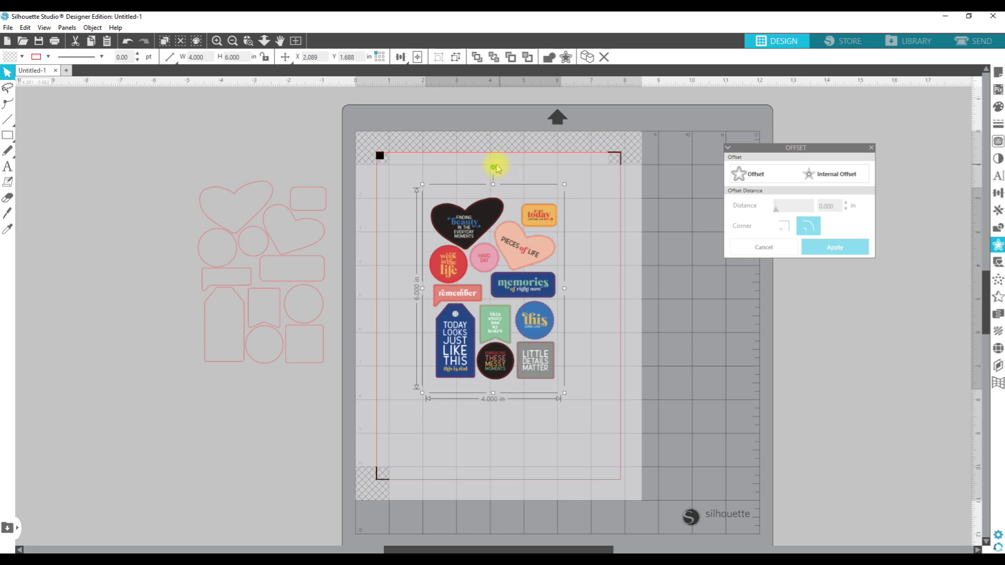
left_click_drag(493, 166, 364, 286)
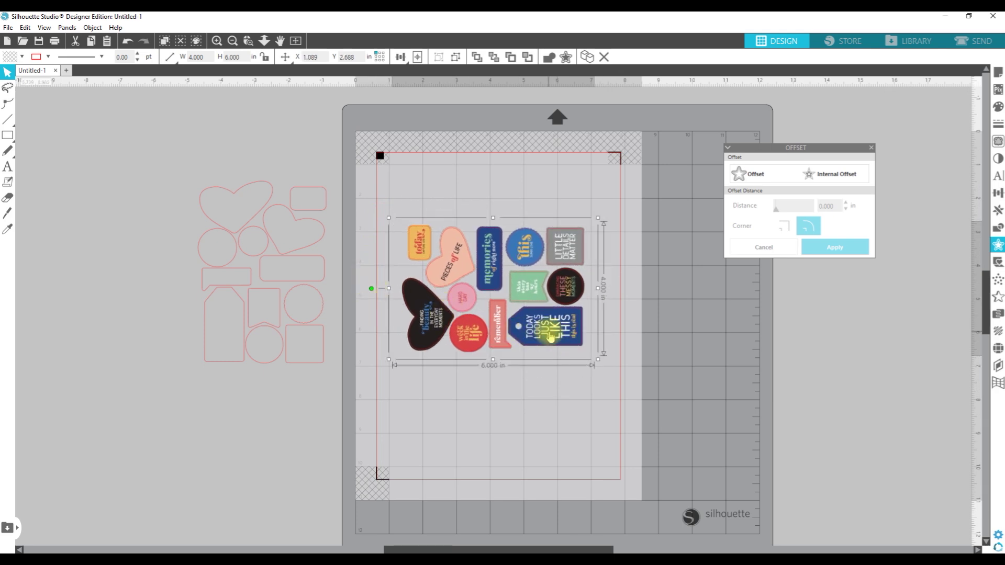
left_click_drag(540, 331, 537, 258)
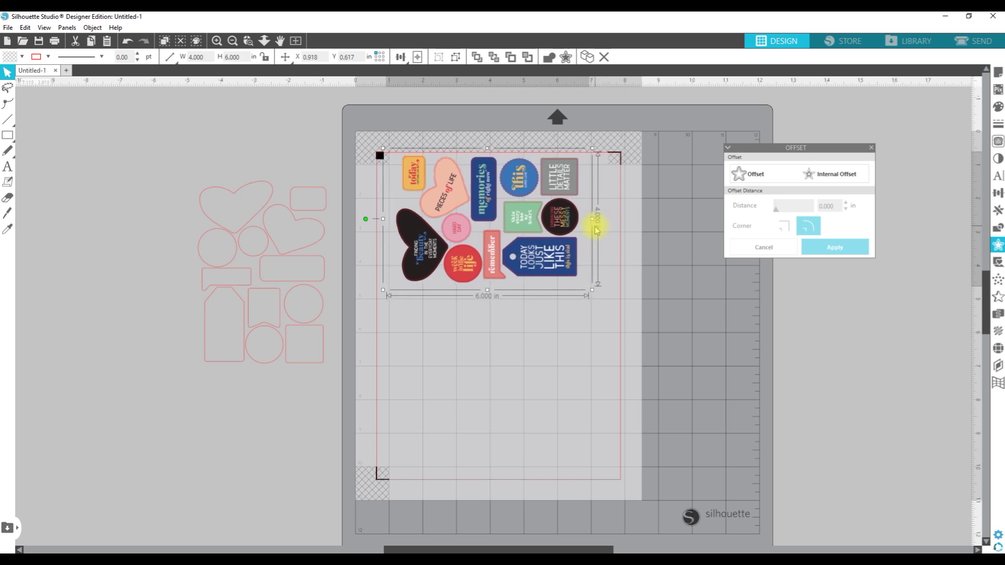
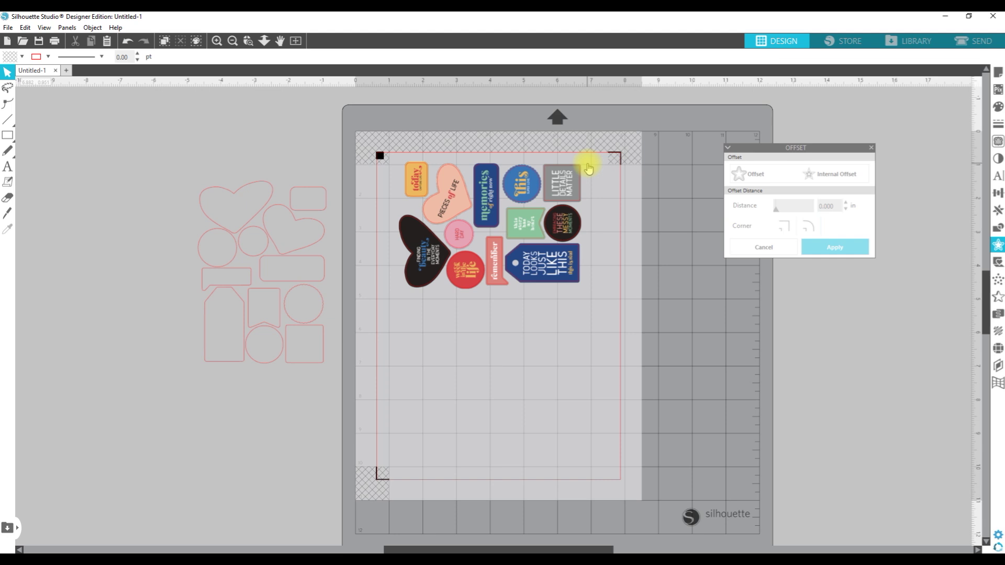
Draw a rounded rectangle about 5.86 by 4.06 in around the grouped shapes and set its line color to blue.
left_click(7, 137)
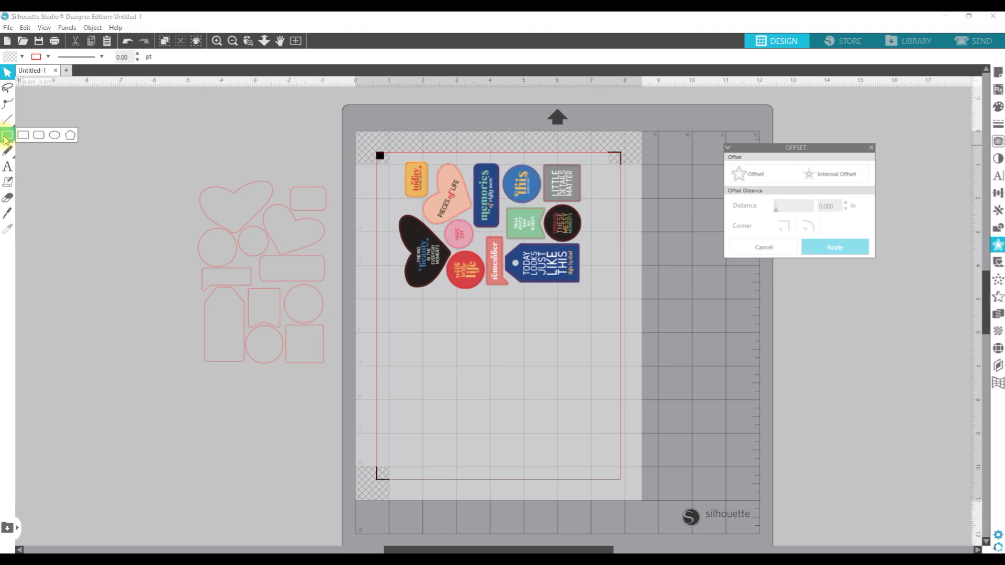
left_click(39, 136)
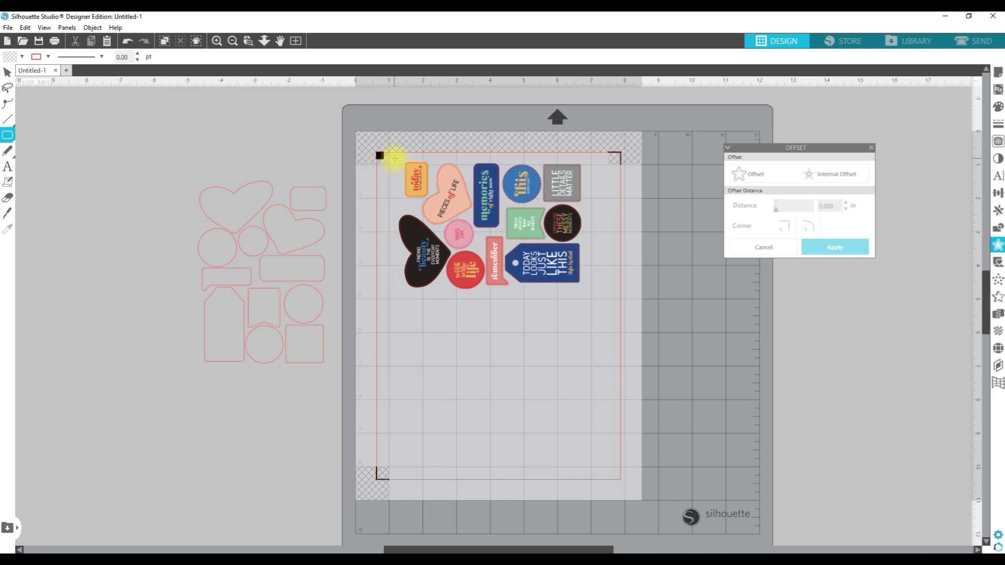
left_click_drag(393, 157, 591, 297)
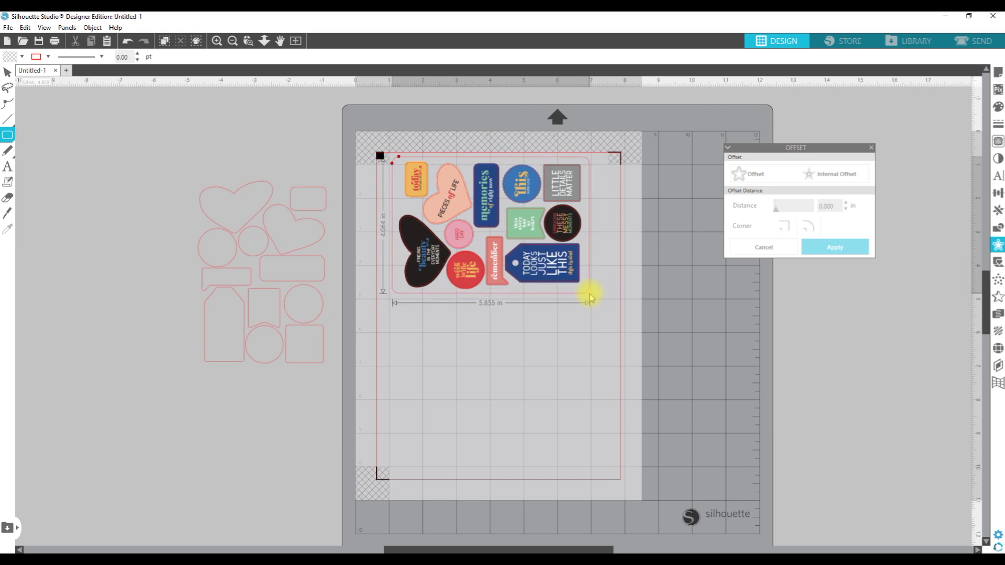
left_click_drag(590, 298, 589, 294)
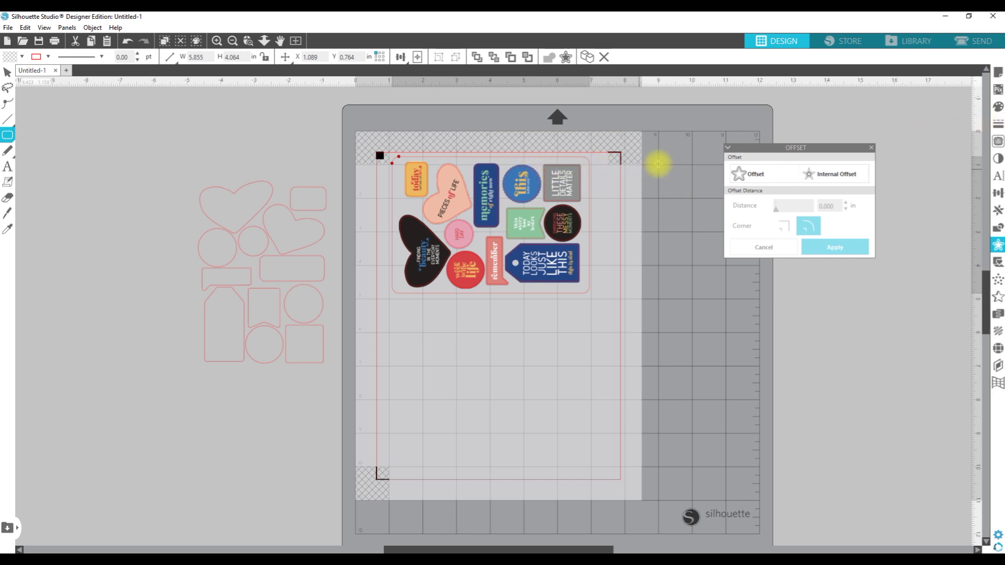
left_click(999, 125)
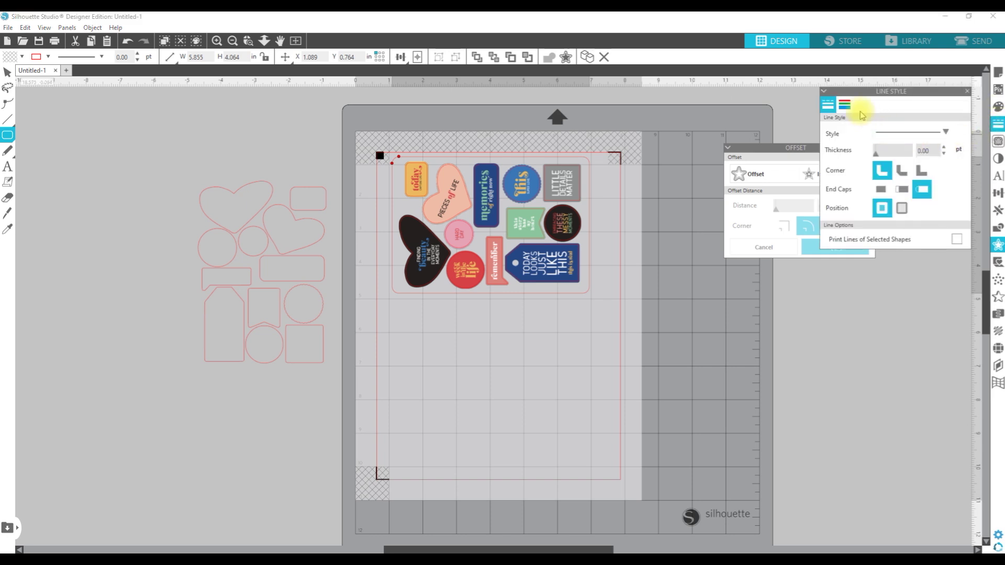
left_click(850, 106)
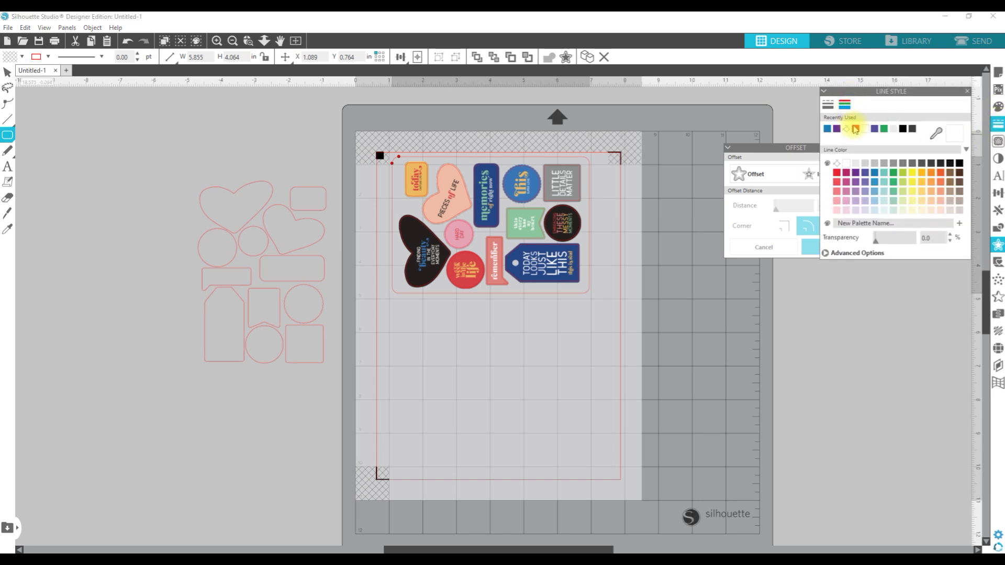
mouse_move(688, 169)
left_mouse_down()
mouse_move(696, 179)
mouse_move(708, 172)
left_mouse_up()
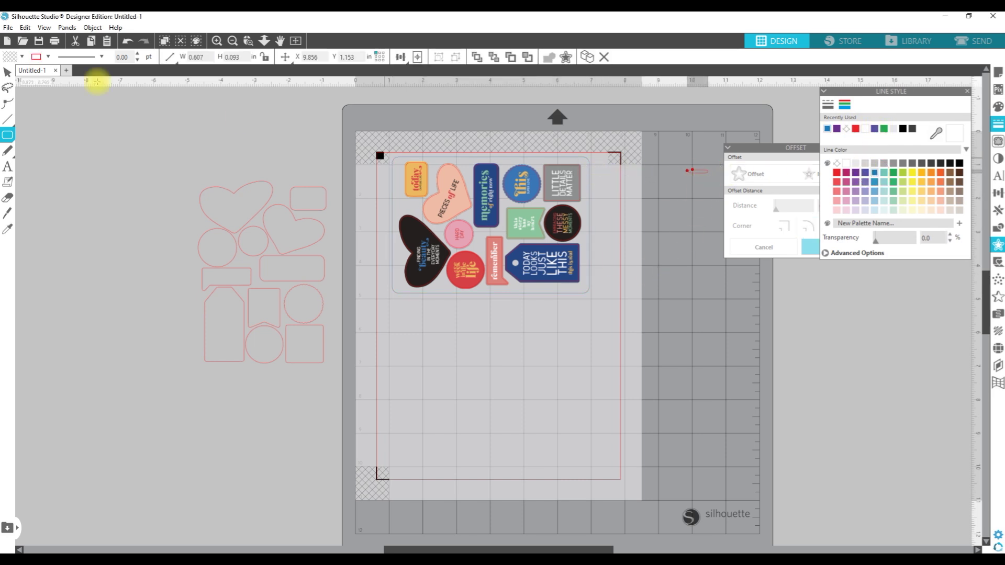
left_click(10, 74)
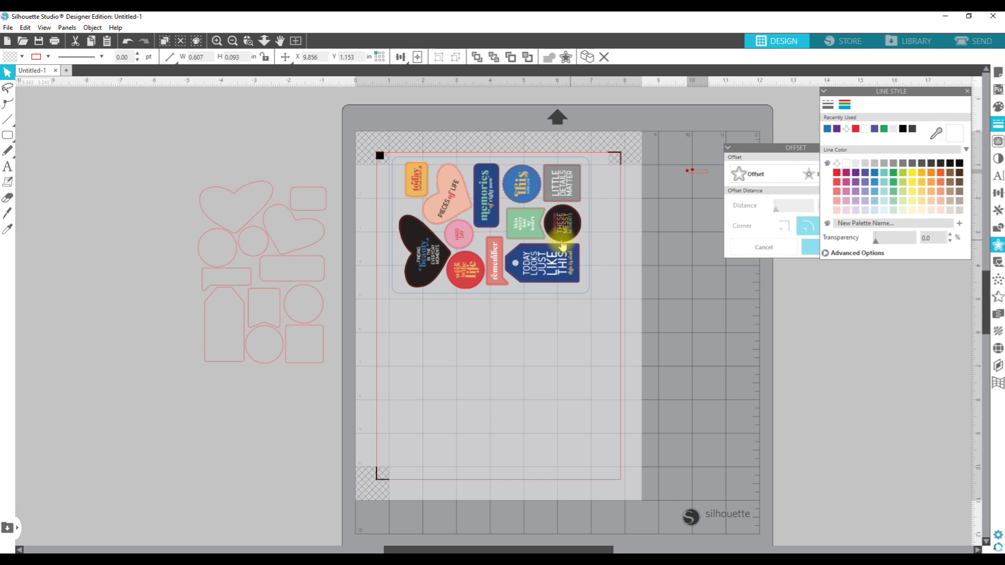
left_click(703, 198)
left_click_drag(703, 198, 680, 146)
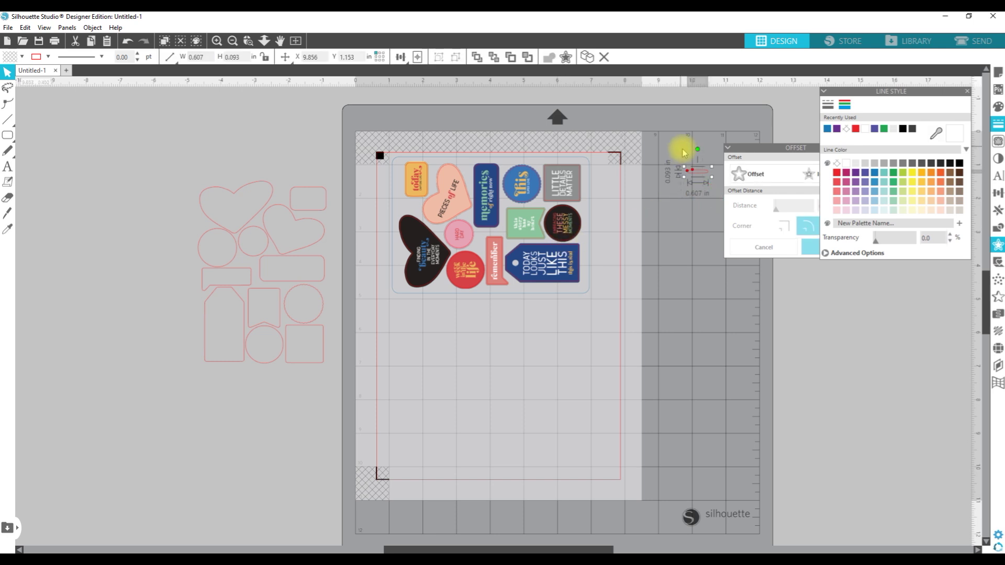
key("Delete")
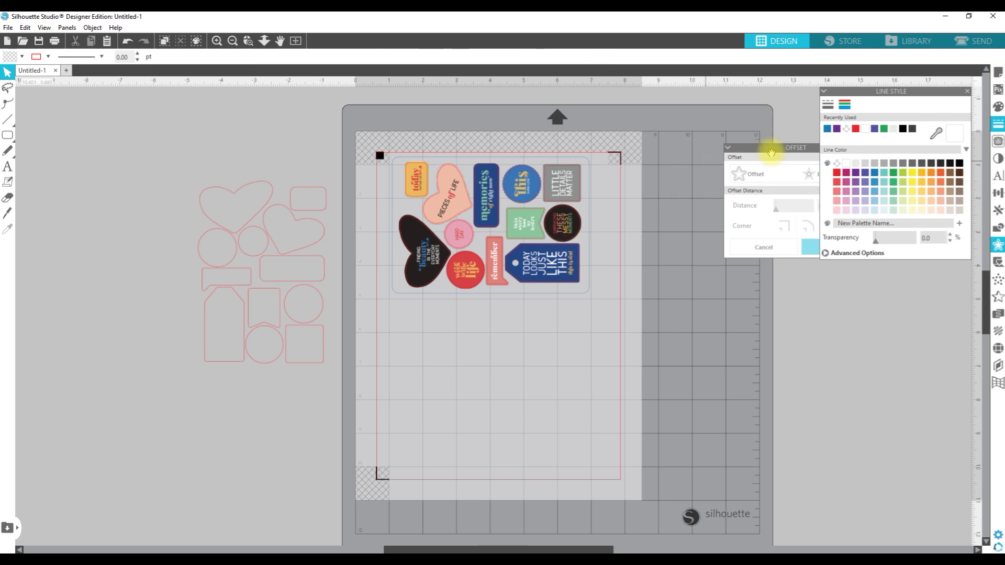
Close the offset and line style settings.
left_click_drag(770, 150, 747, 181)
left_click(844, 179)
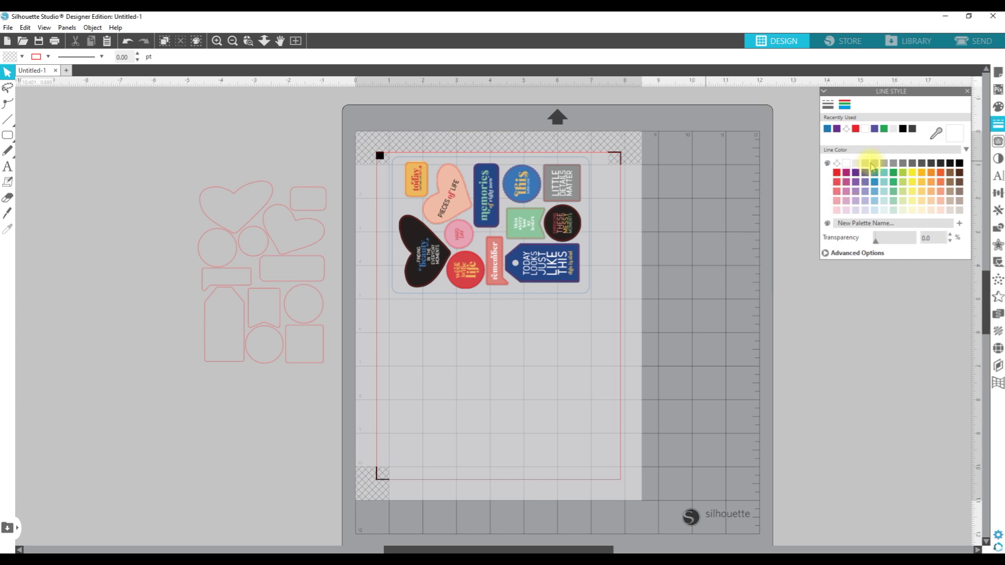
left_click(968, 92)
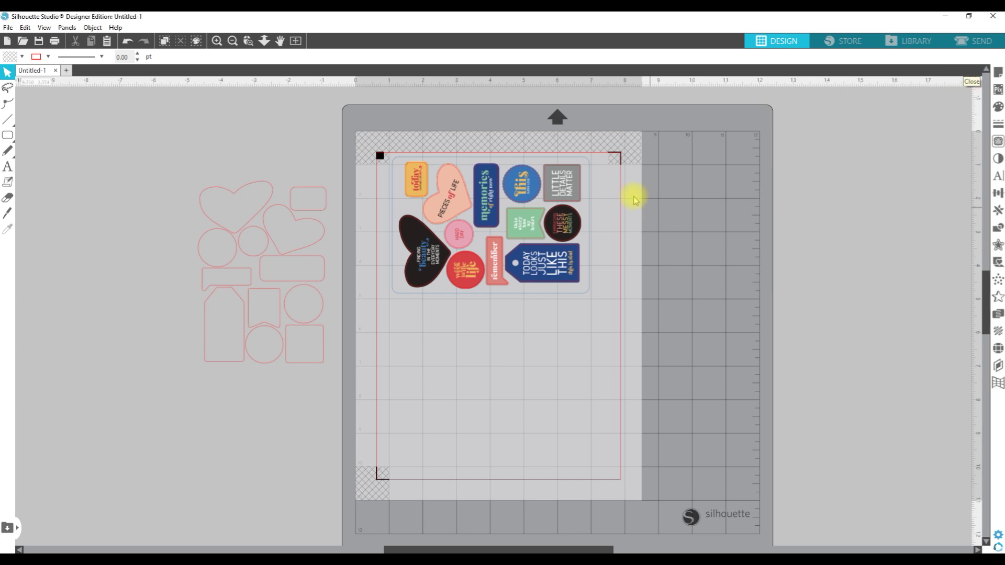
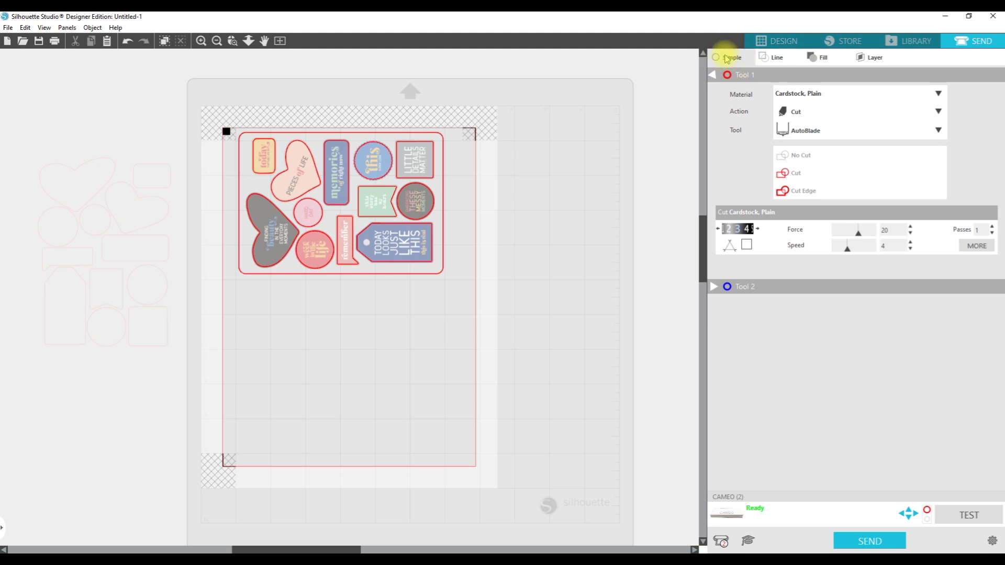
Set up the cut job by line color and assign the blue border line to tool 2.
left_click(779, 58)
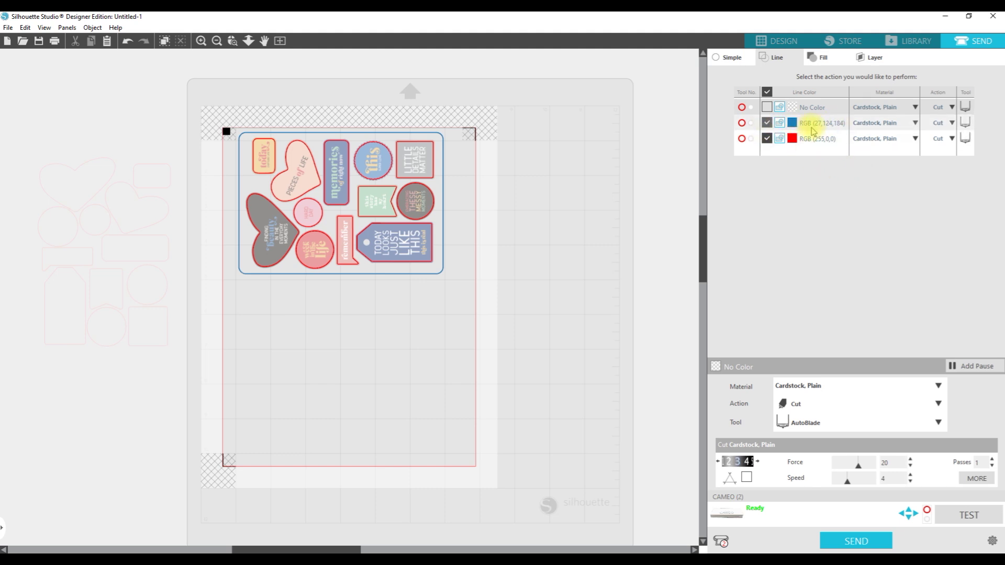
left_click(751, 124)
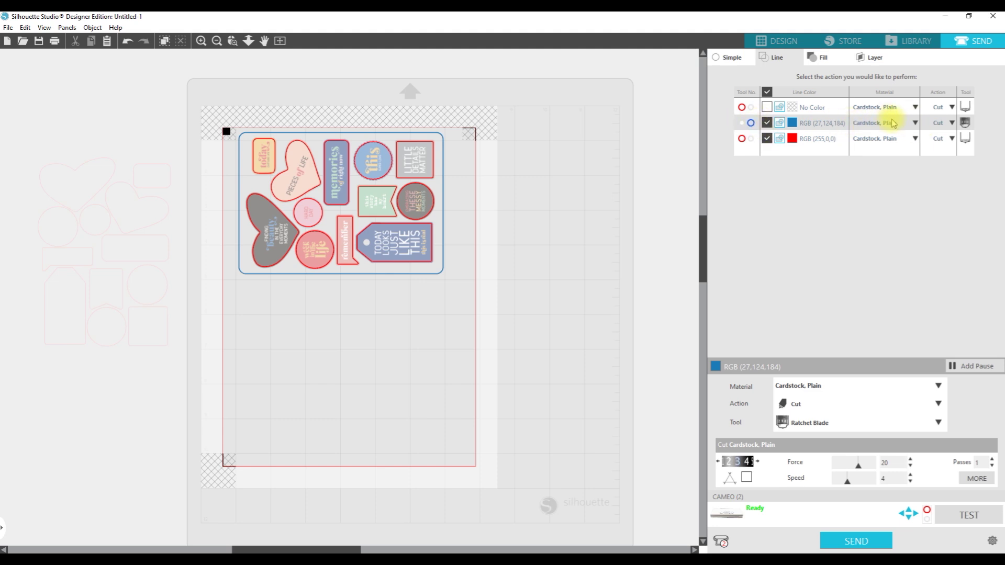
left_click(915, 124)
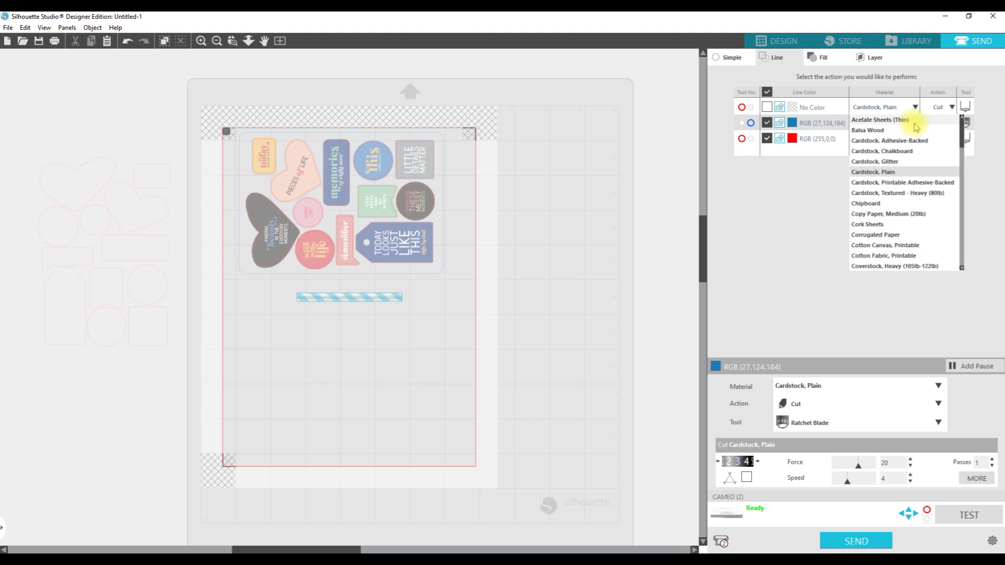
scroll(892, 189, "down", 12)
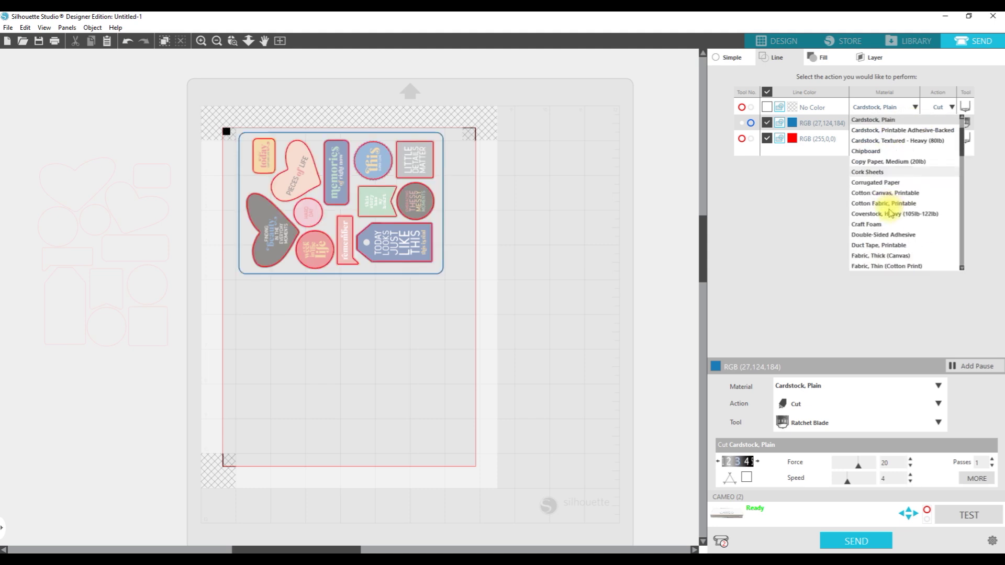
scroll(889, 220, "down", 10)
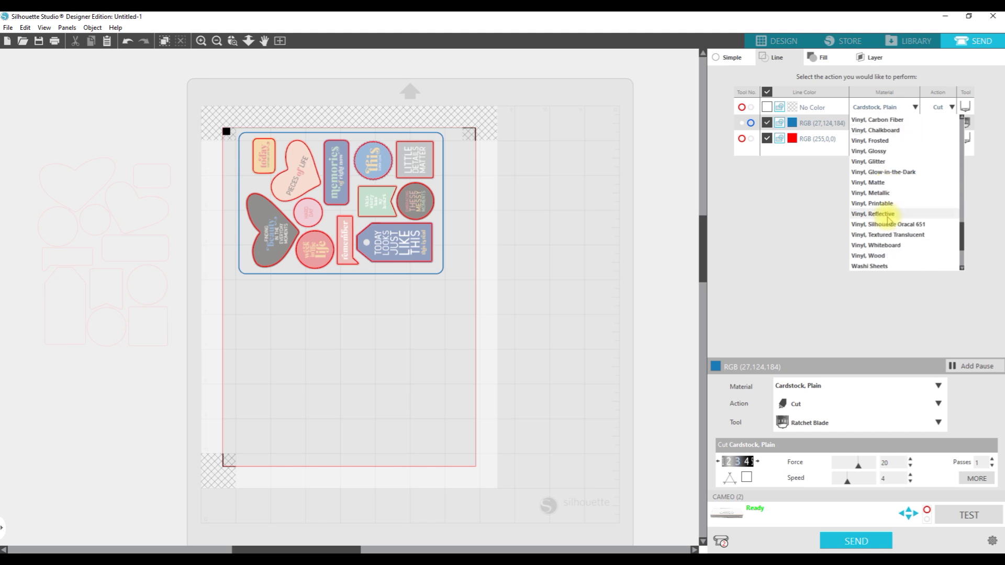
scroll(888, 220, "down", 3)
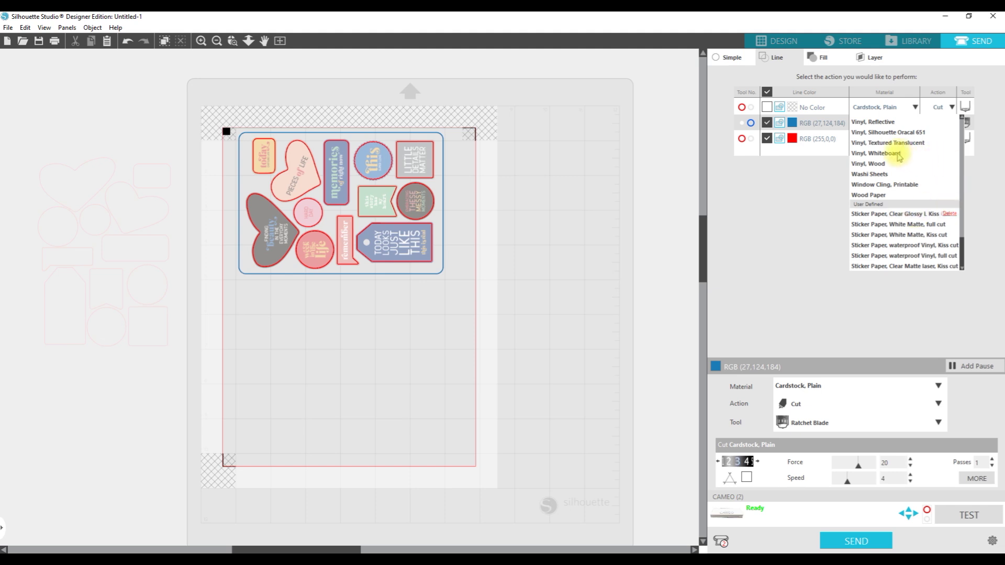
left_click(817, 224)
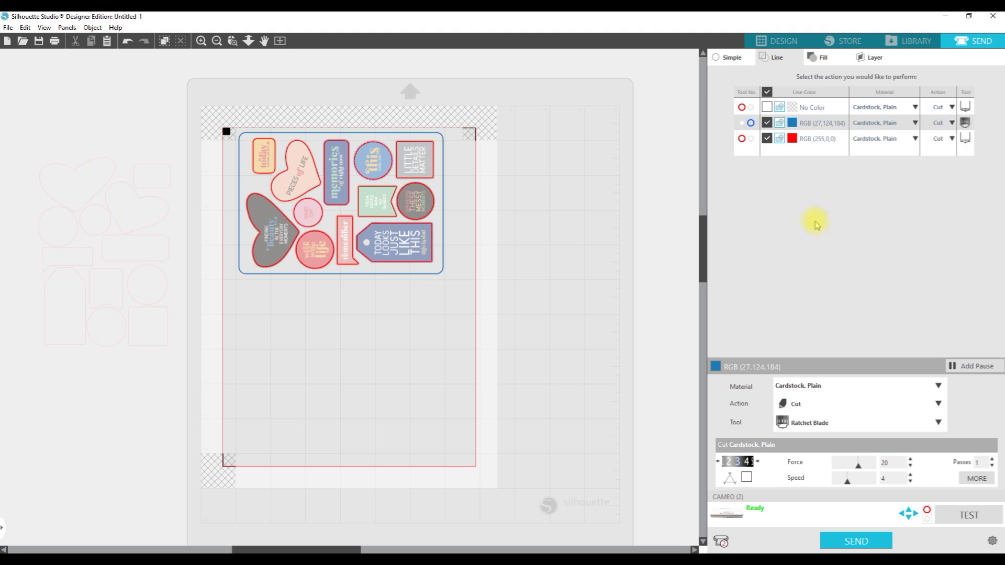
Set the blue line's material to Sticker Paper, White Matte, full cut and its action to Cut.
left_click(915, 121)
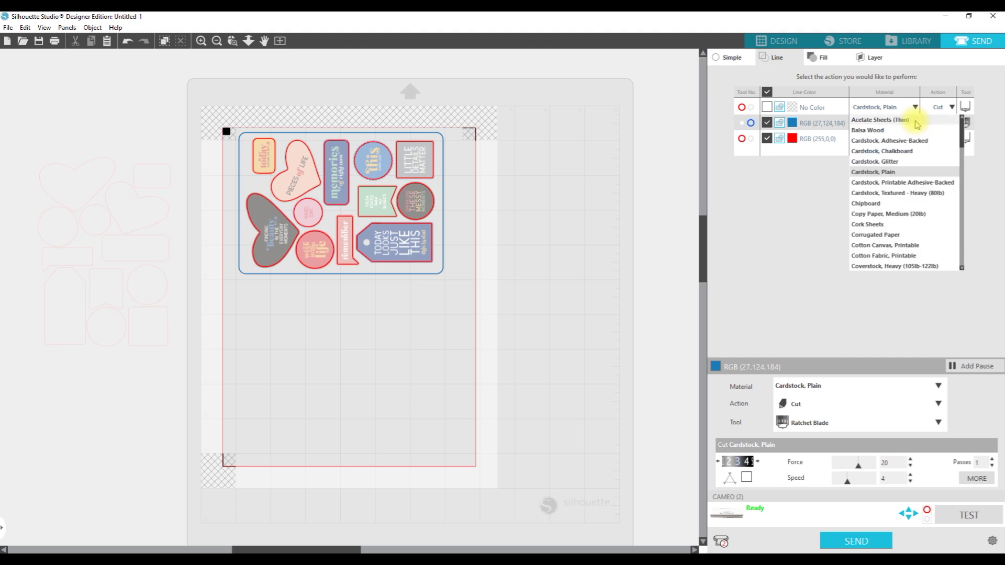
scroll(913, 236, "down", 10)
scroll(913, 243, "down", 12)
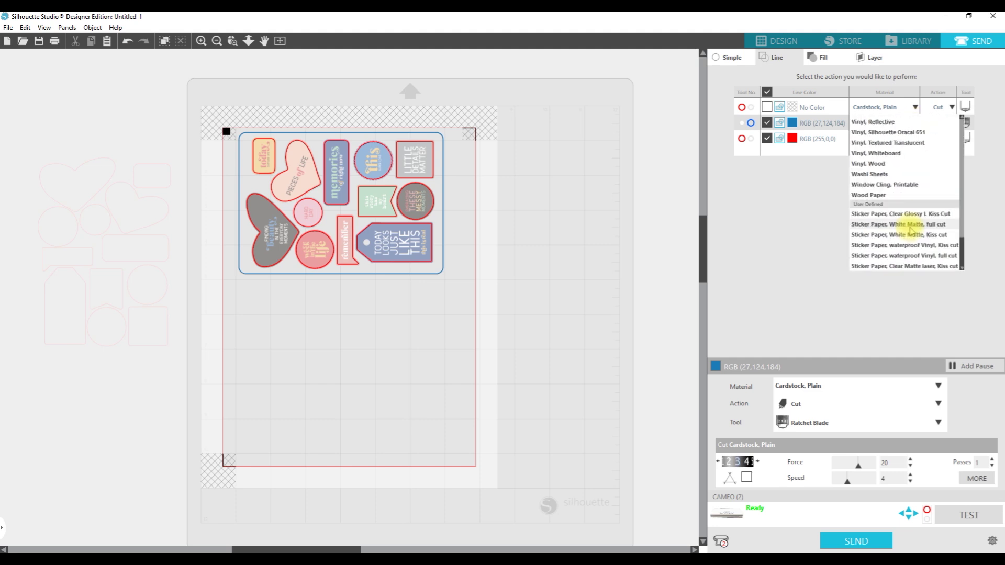
left_click(881, 263)
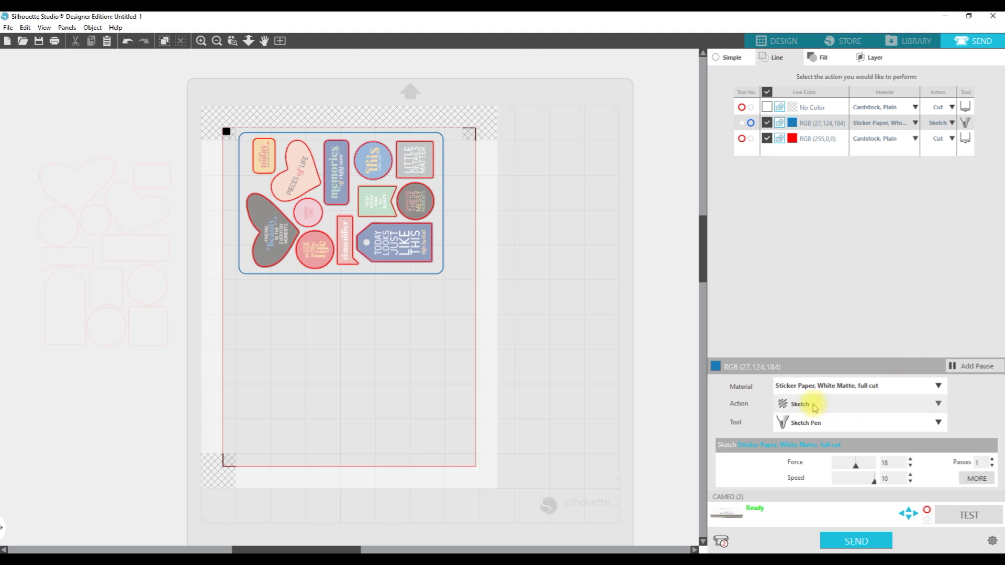
left_click(948, 123)
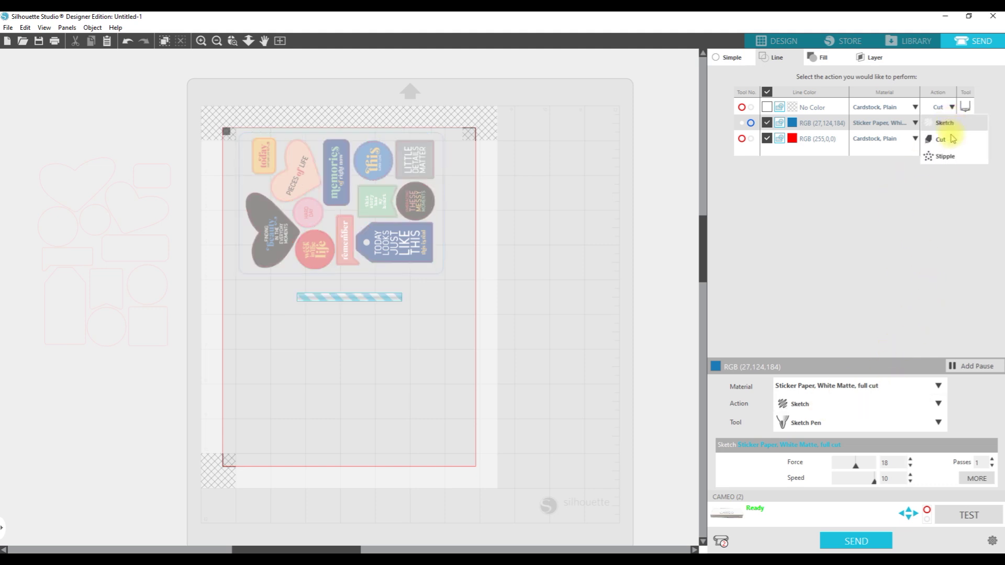
left_click(952, 139)
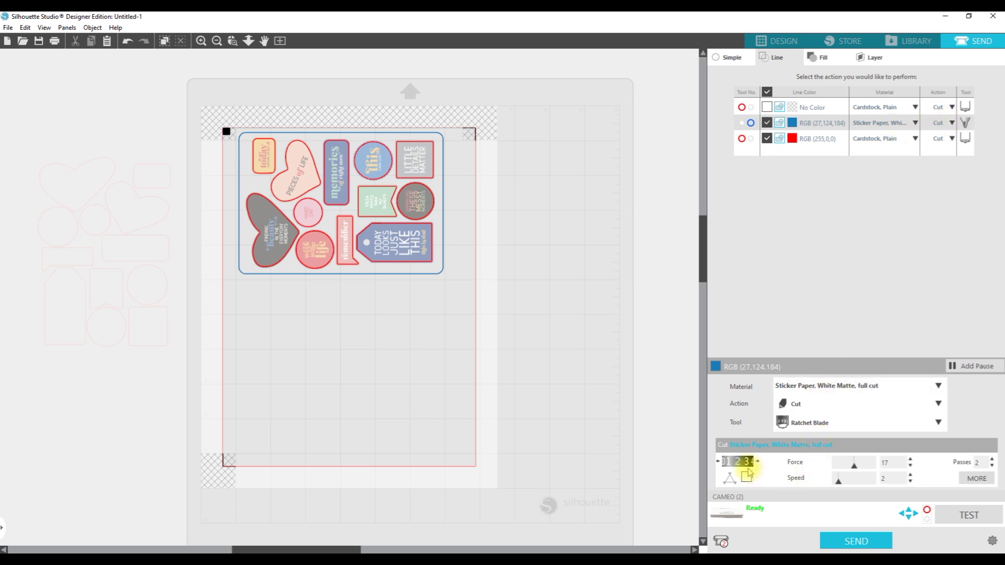
Set the Ratchet Blade depth for the blue line to 3.
left_click(718, 461)
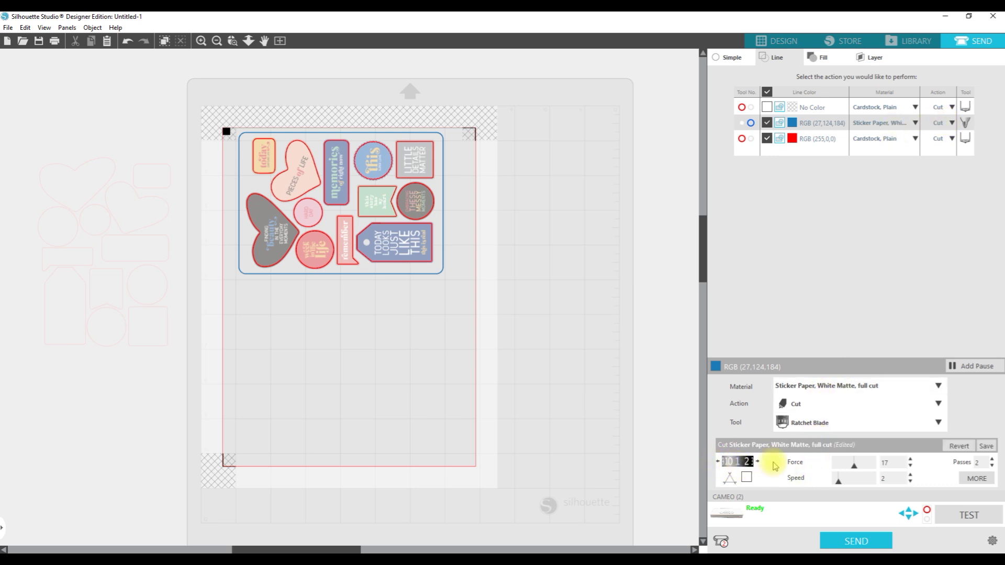
left_click(758, 461)
left_click(757, 462)
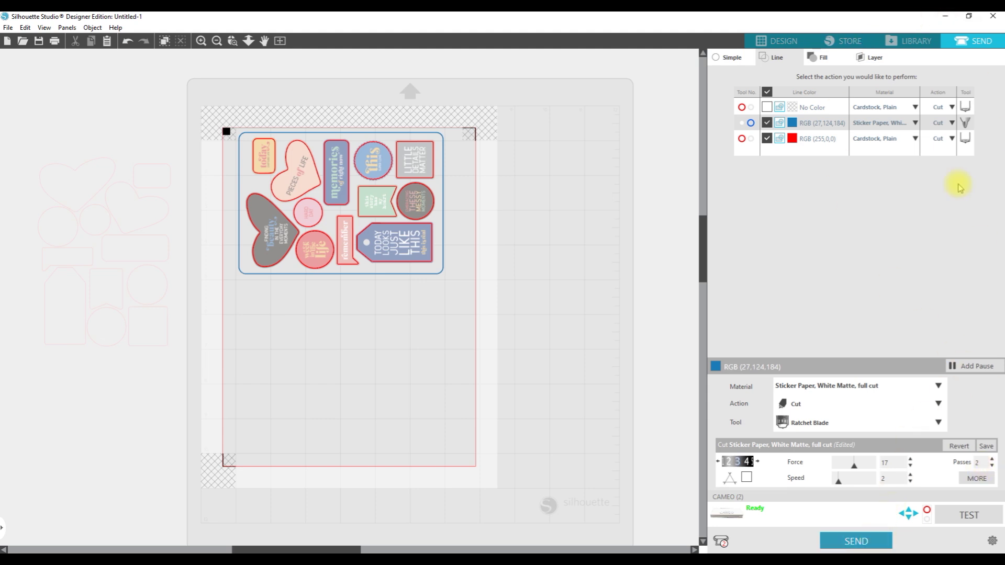
left_click(827, 140)
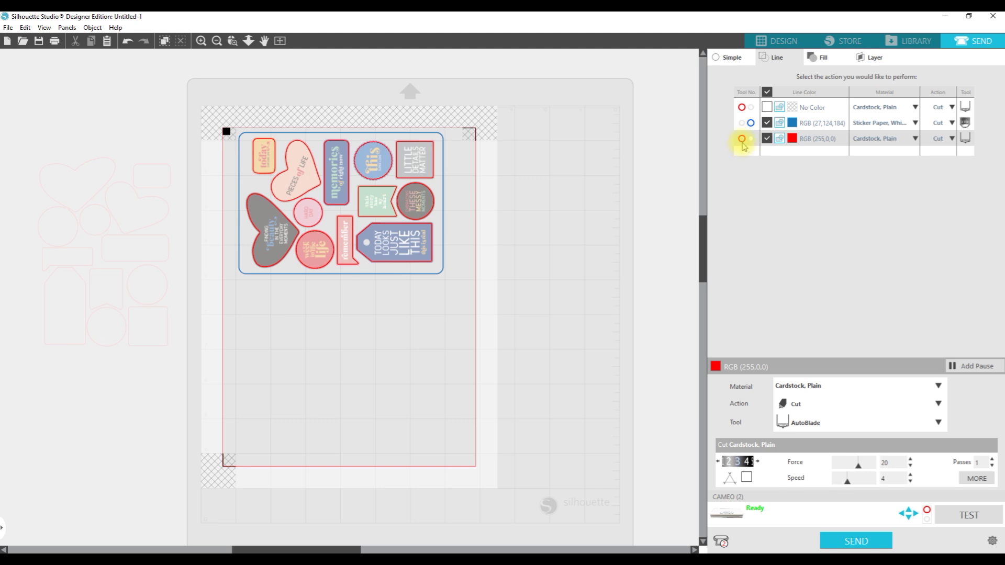
left_click(906, 138)
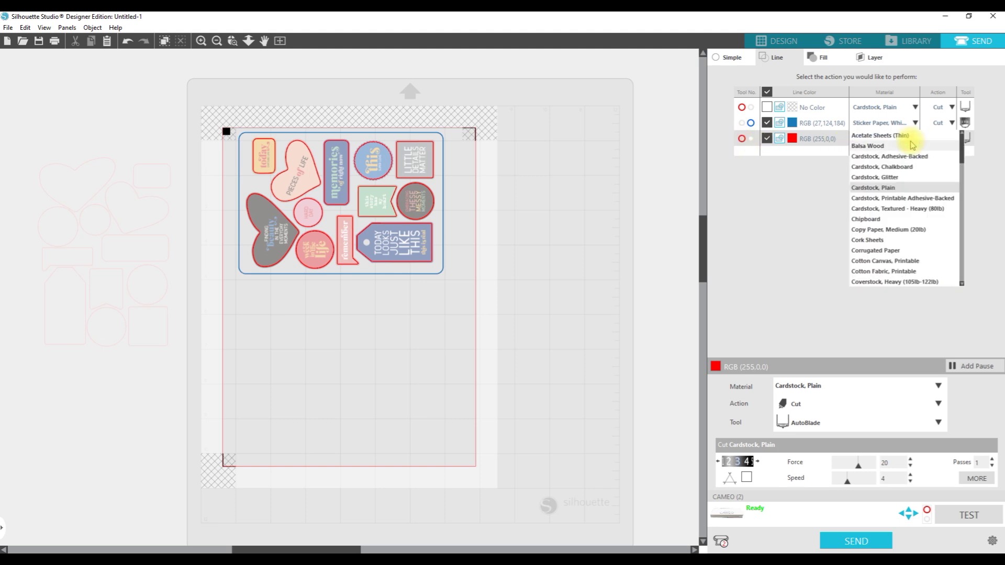
left_click_drag(962, 150, 962, 285)
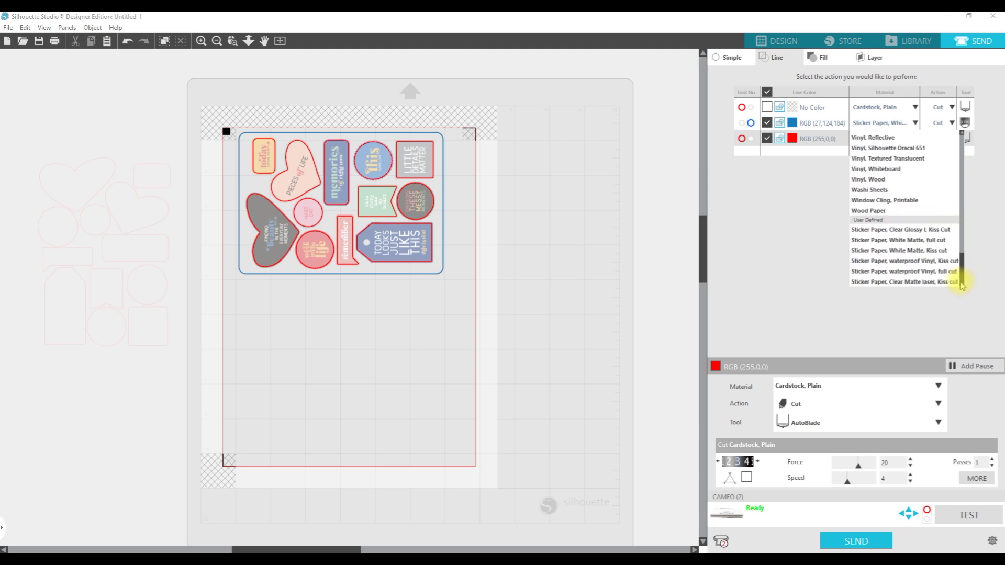
left_click(923, 240)
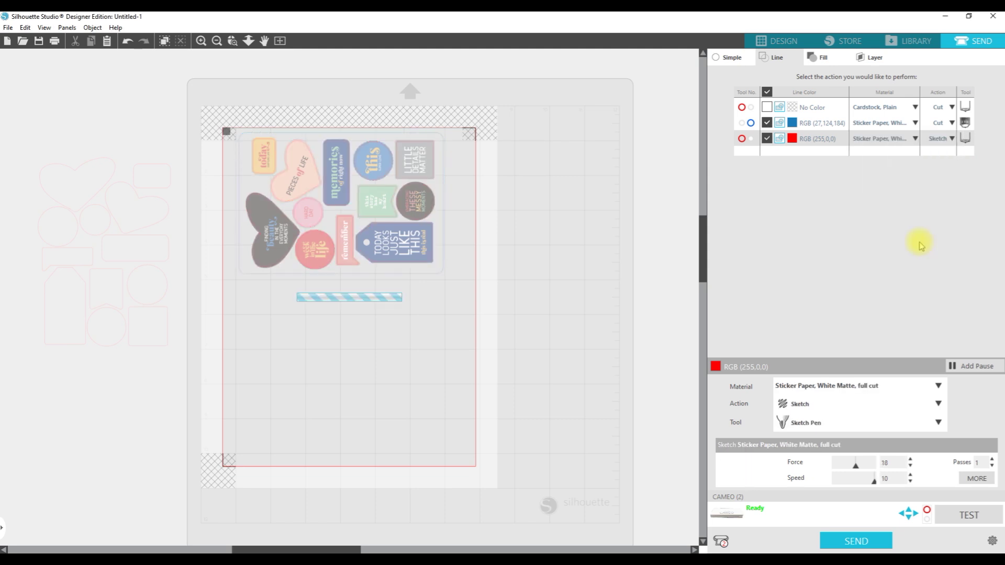
Set the red line's material to Sticker Paper, White Matte, Kiss cut.
left_click(915, 140)
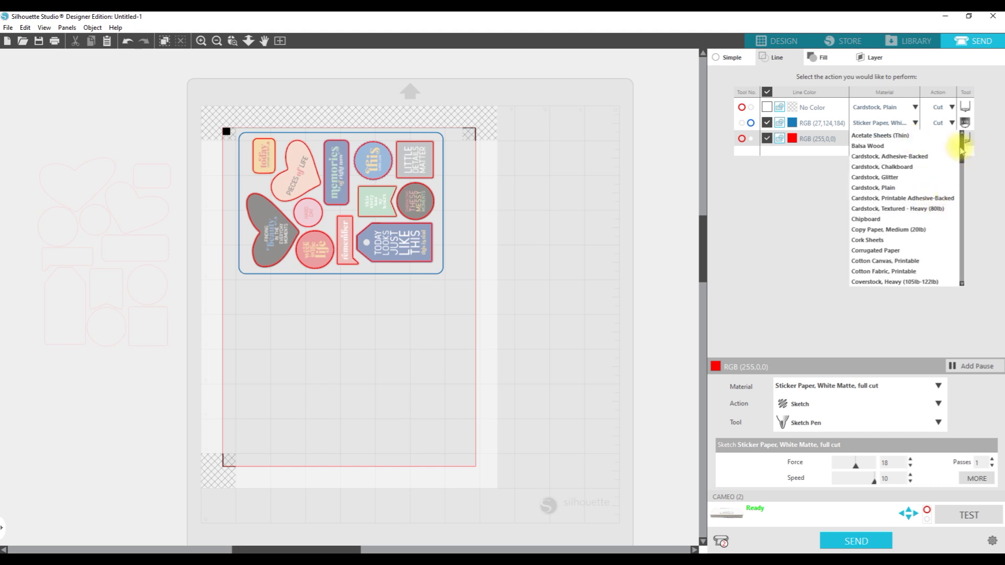
scroll(962, 151, "down", 5)
scroll(963, 157, "up", 3)
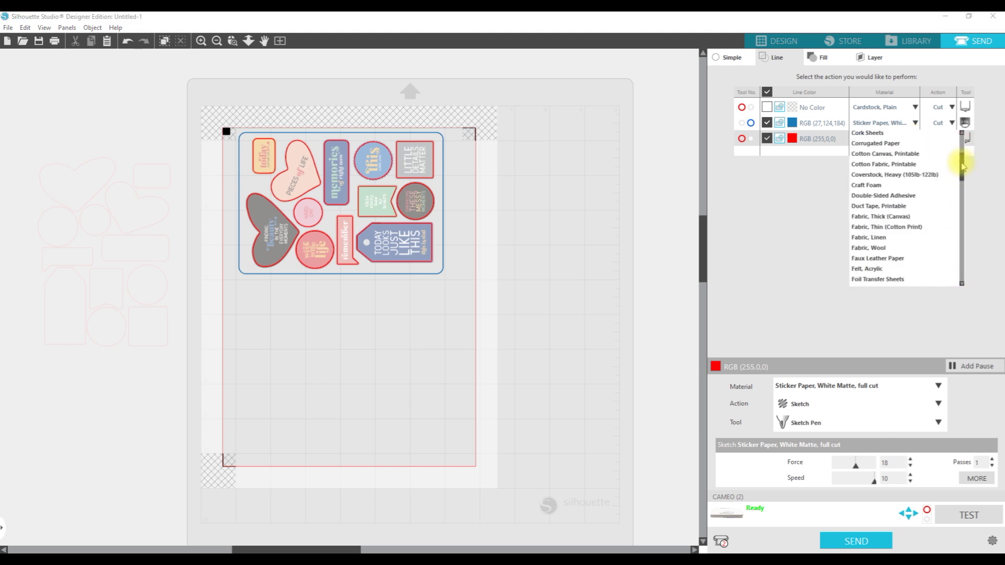
left_click_drag(963, 170, 965, 280)
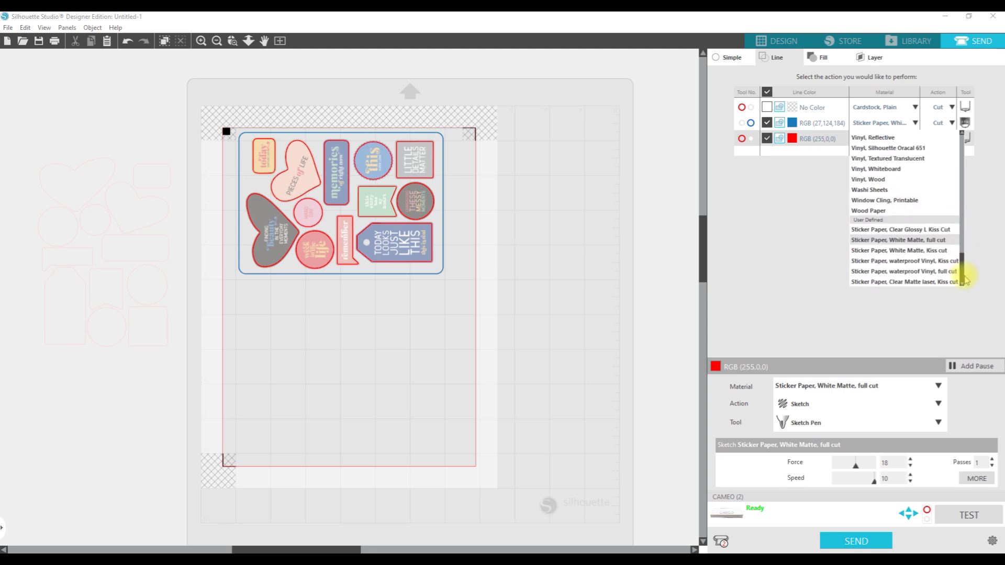
left_click(931, 251)
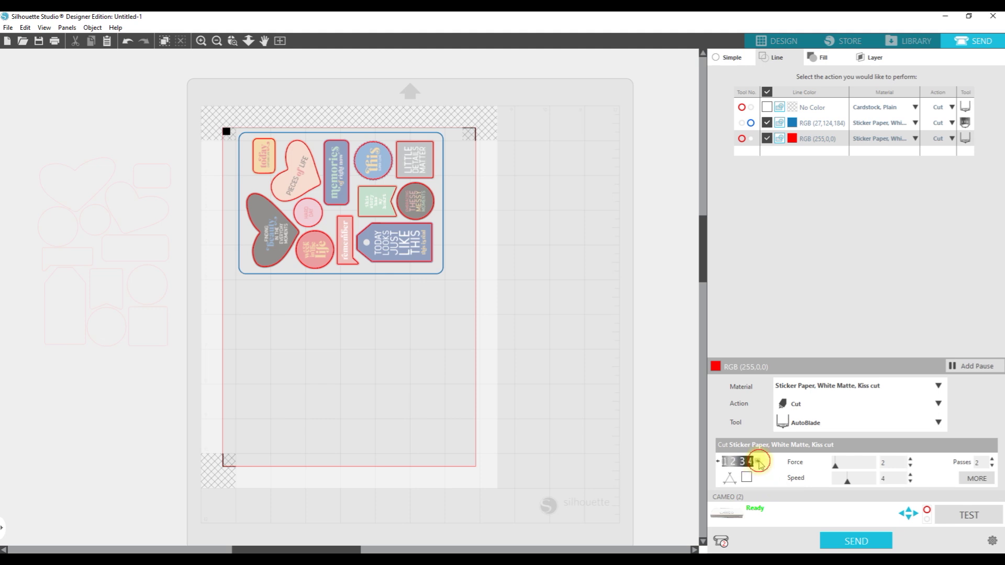
Set the red line's cut to blade depth 3, force 4 and 1 pass, and send the job to the cutter.
left_click(758, 462)
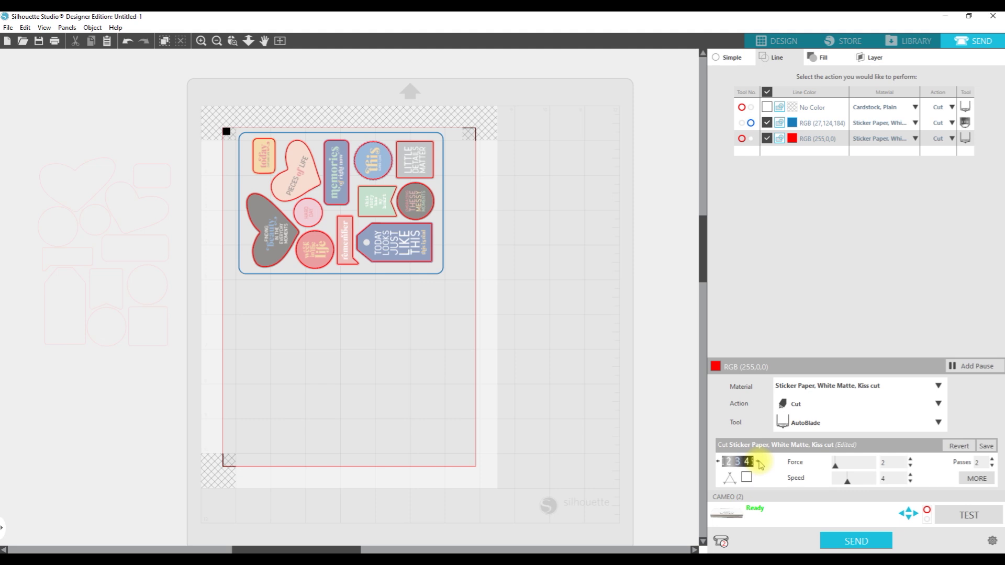
left_click(912, 459)
left_click(912, 458)
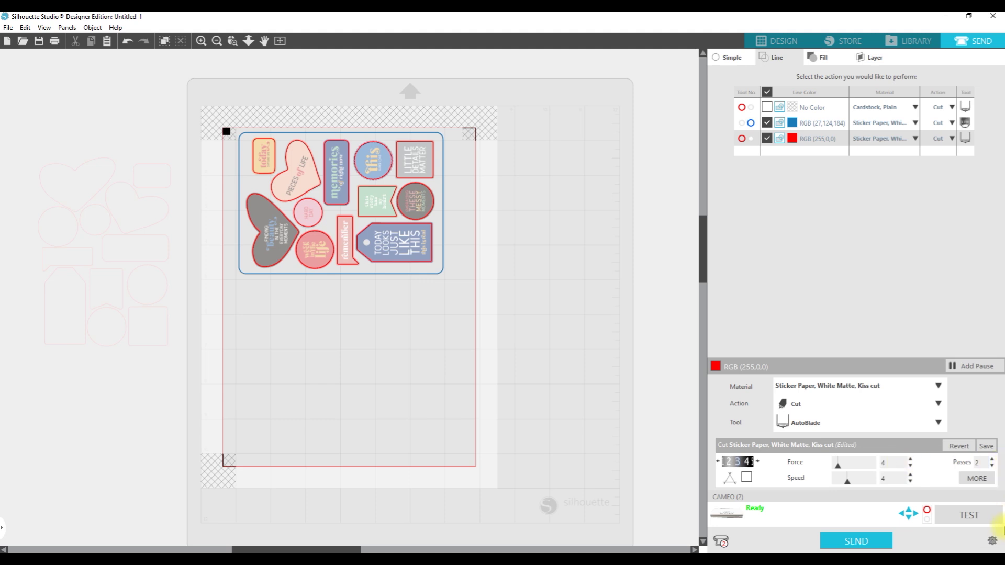
left_click(992, 467)
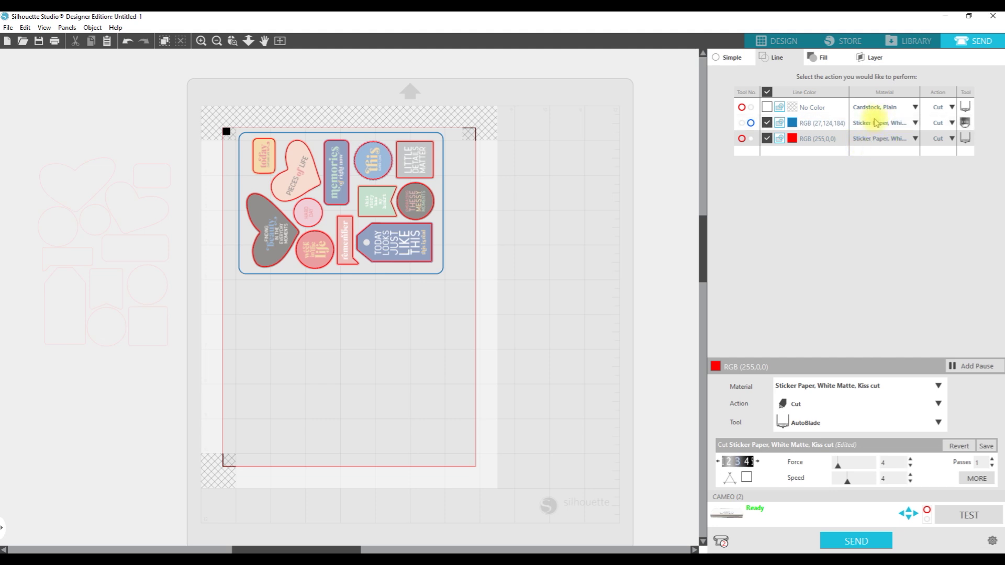
left_click(870, 543)
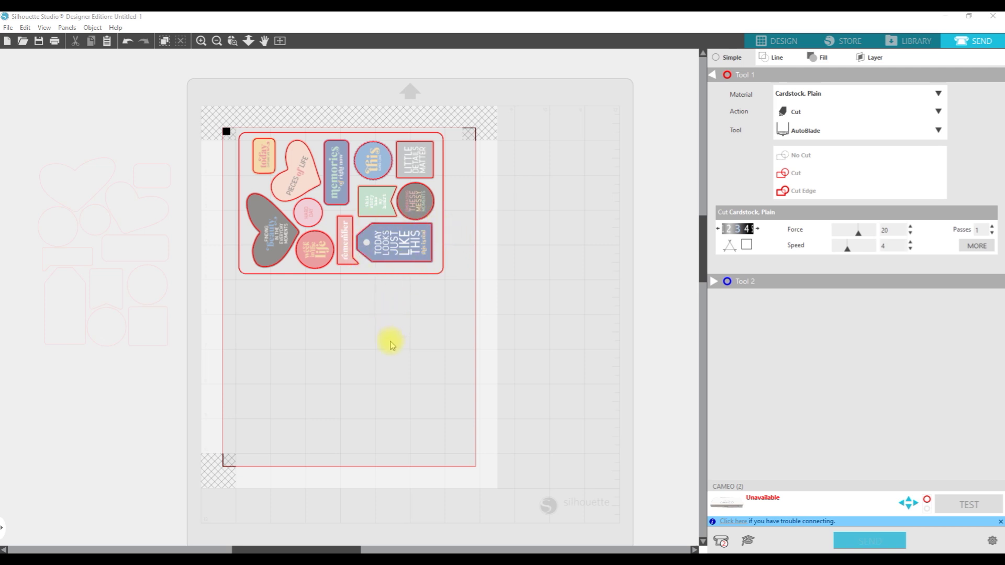
Return to the design workspace and place the "the stuff of life" artwork on the page below the sticker sheet.
left_click(783, 44)
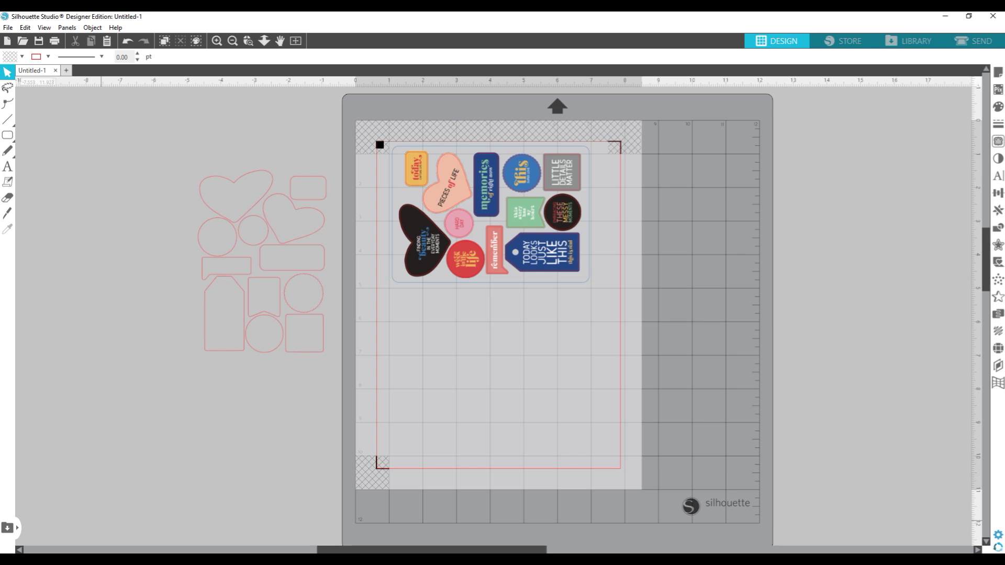
left_click_drag(514, 418, 531, 375)
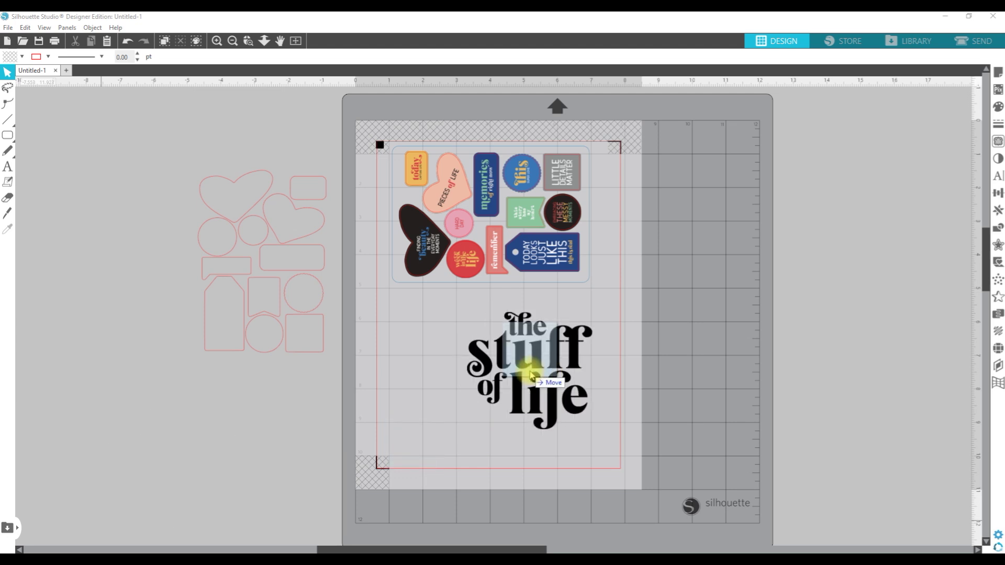
left_click_drag(531, 375, 517, 358)
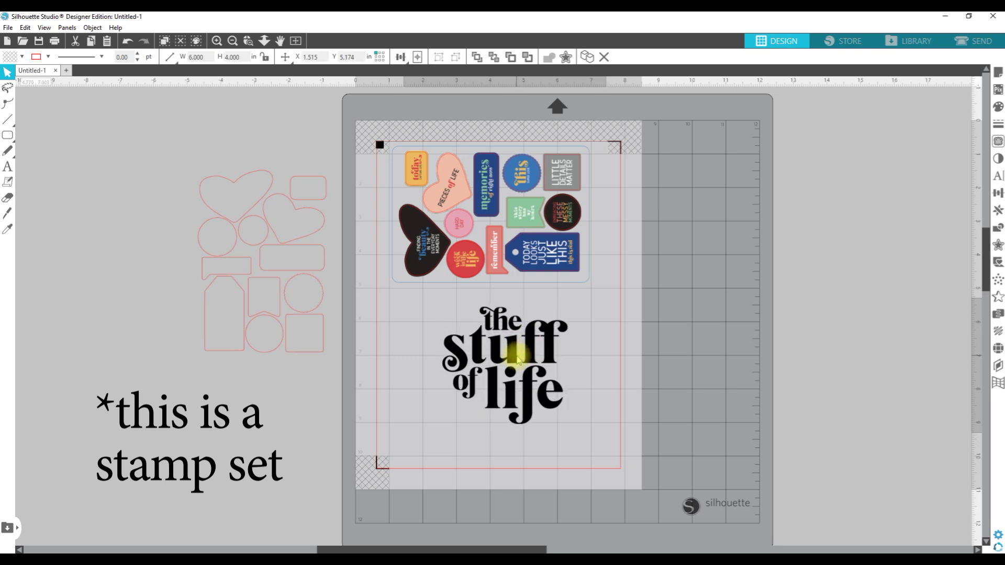
left_click(555, 458)
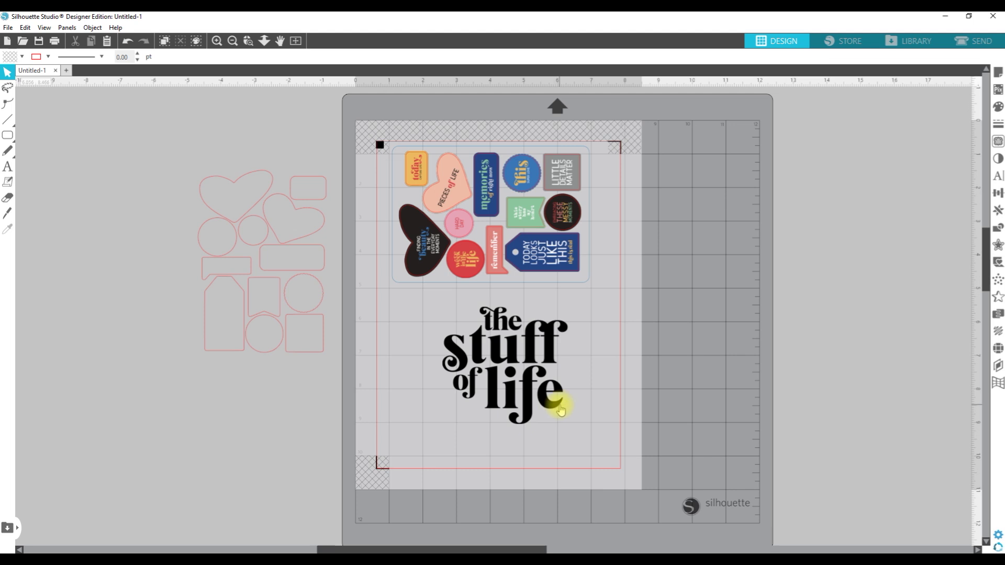
Select a trace area about 4.35 by 4.09 in around the "the stuff of life" artwork.
key("ctrl+equal")
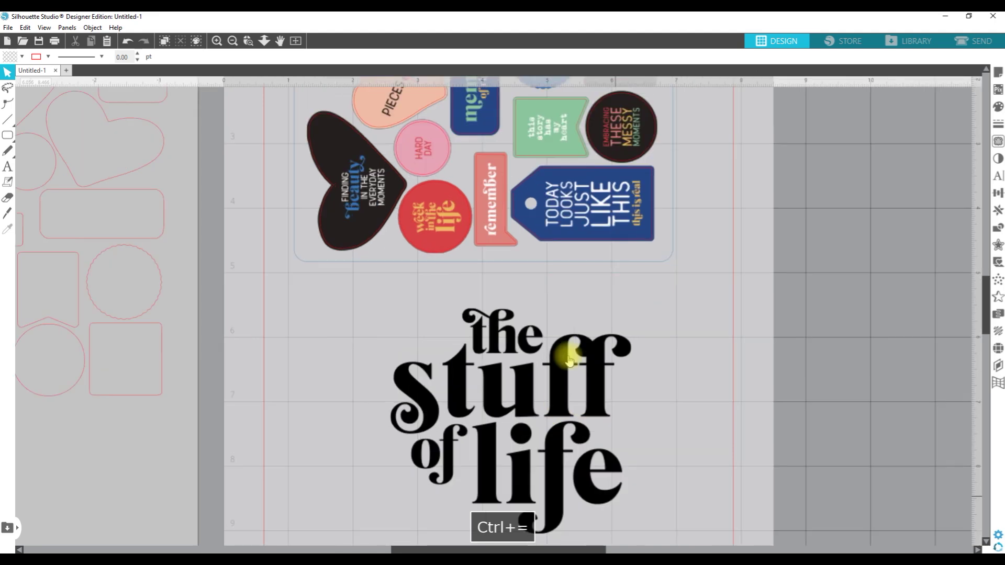
key("space")
left_click_drag(568, 352, 550, 231)
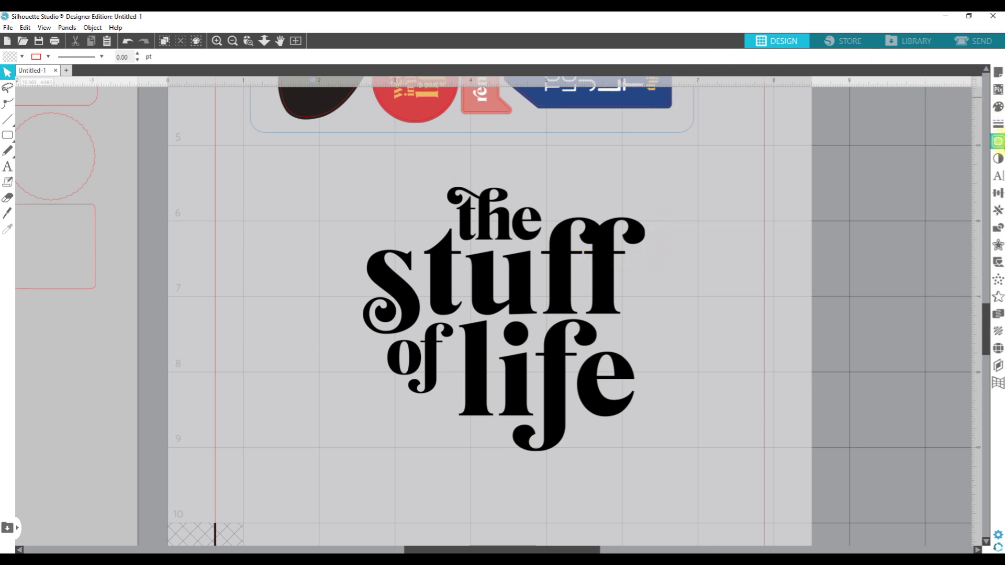
left_click(999, 142)
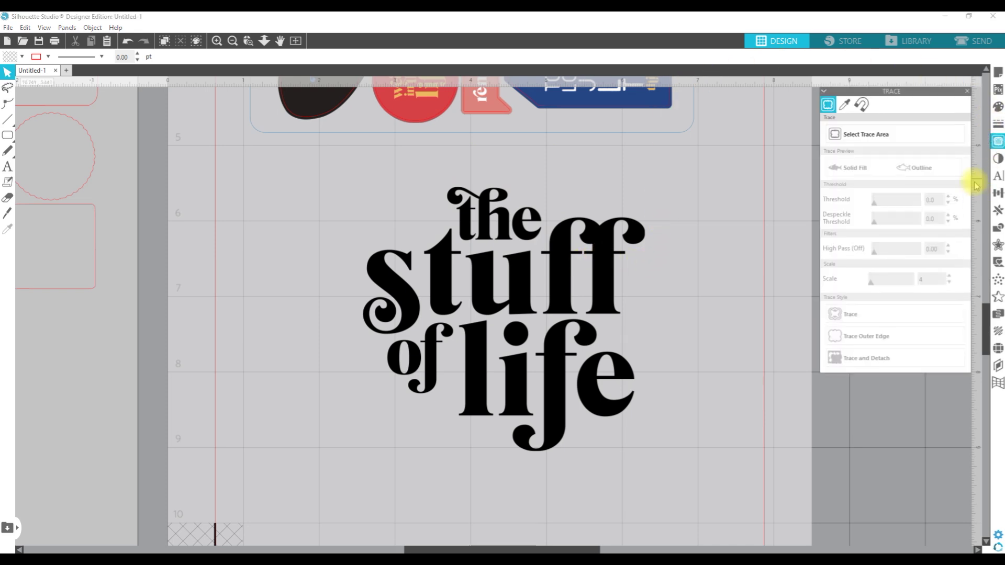
left_click(864, 140)
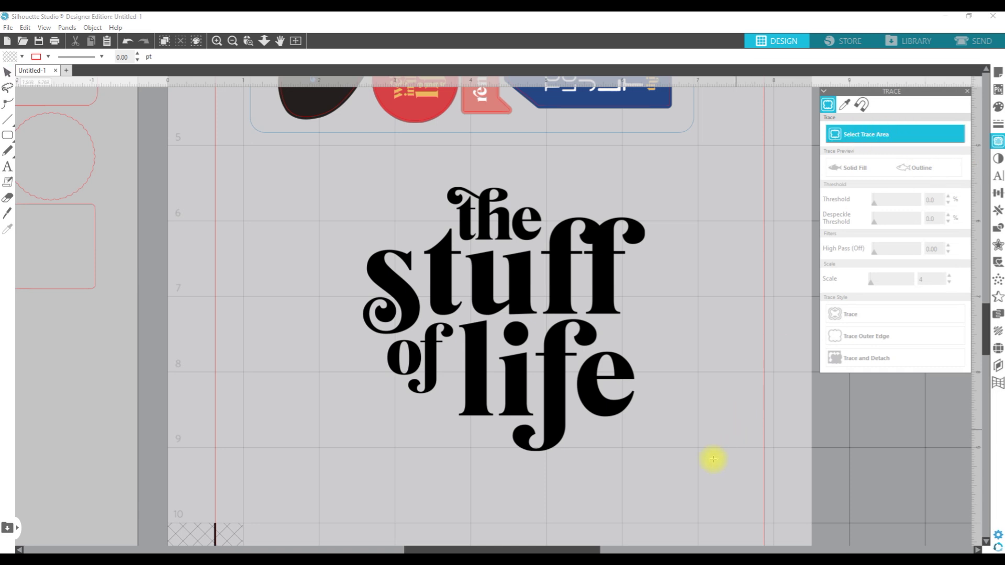
mouse_move(677, 463)
left_mouse_down()
mouse_move(545, 388)
mouse_move(345, 158)
left_mouse_up()
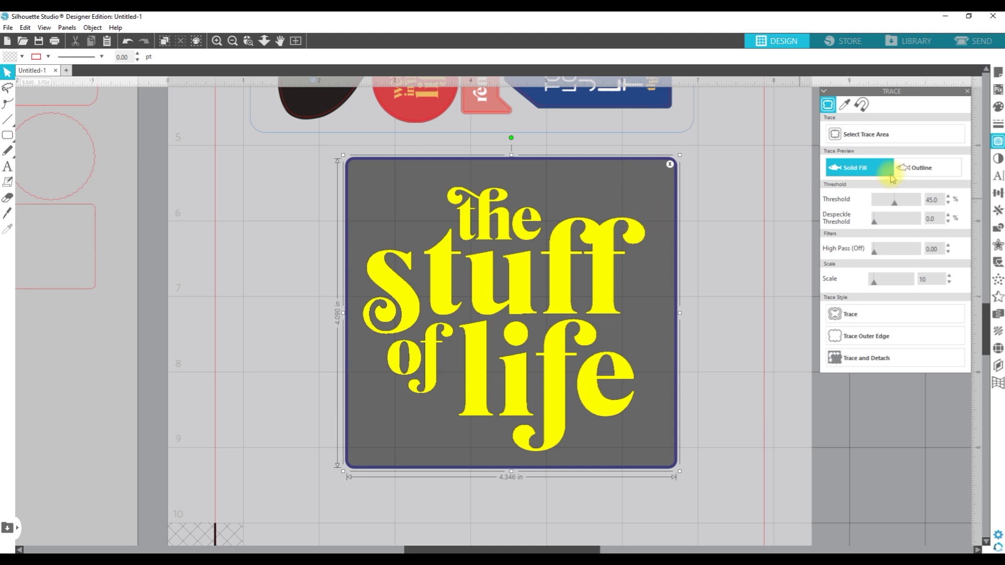
Preview the trace as an outline, set the threshold to 70%, and trace the artwork's outer edge.
left_click(906, 169)
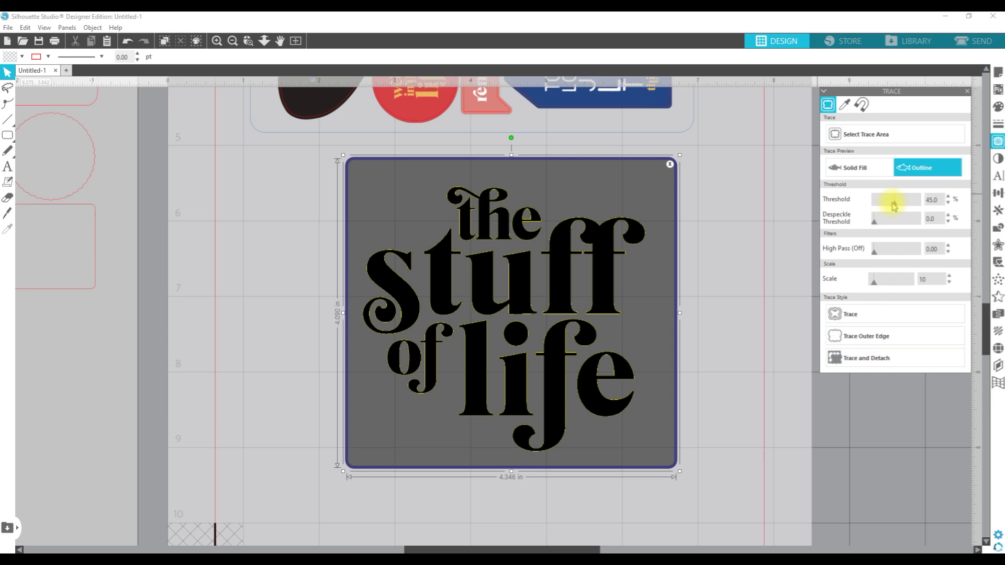
left_click_drag(896, 203, 901, 204)
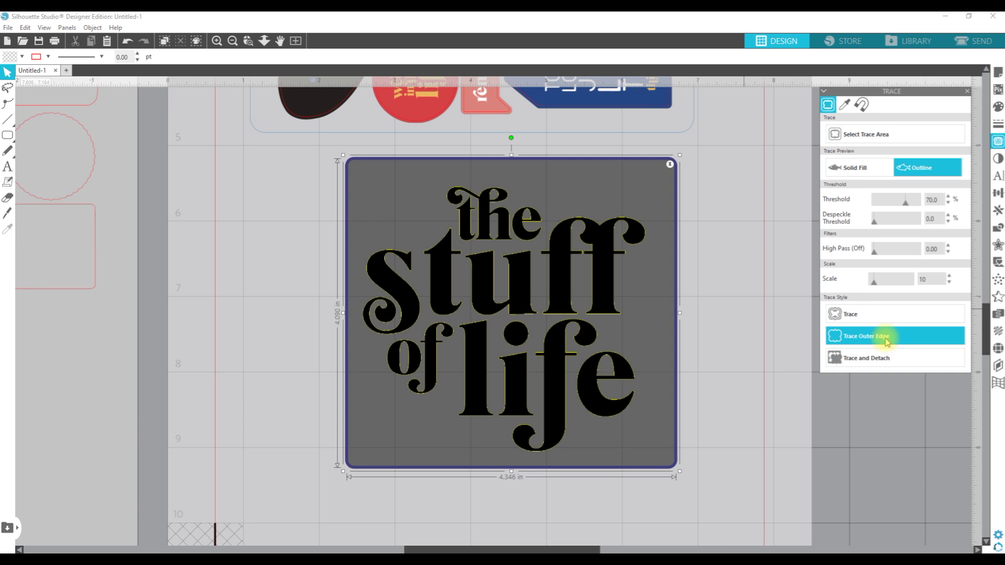
left_click(887, 342)
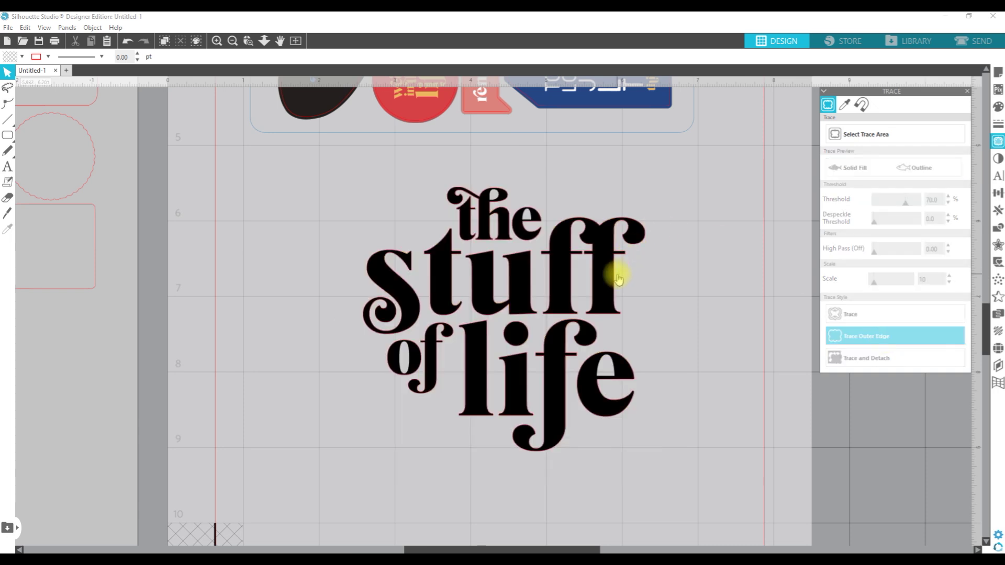
Move the artwork aside to check the traced outline, and undo the move.
mouse_move(639, 288)
left_mouse_down()
mouse_move(818, 291)
mouse_move(882, 340)
left_mouse_up()
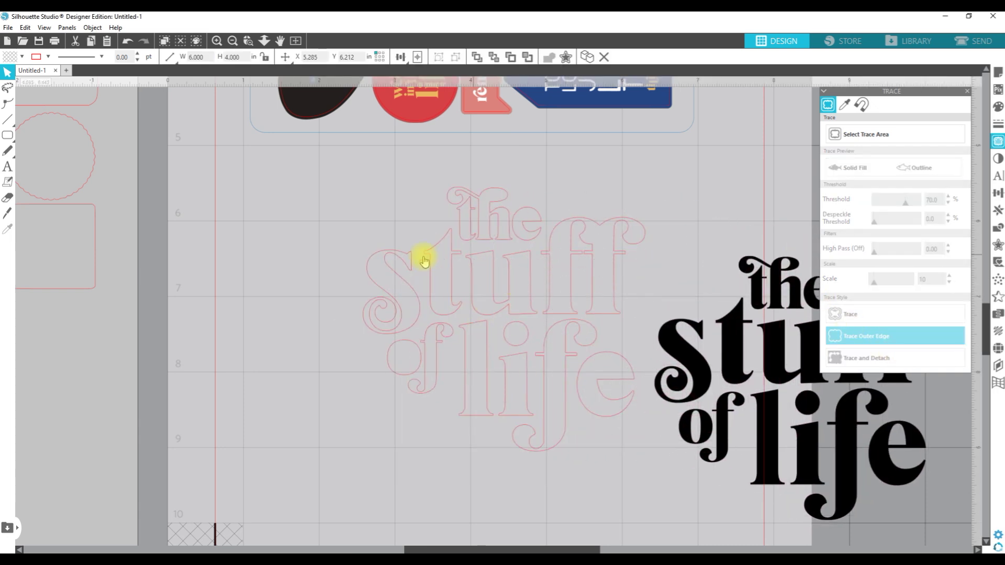
left_click(554, 309)
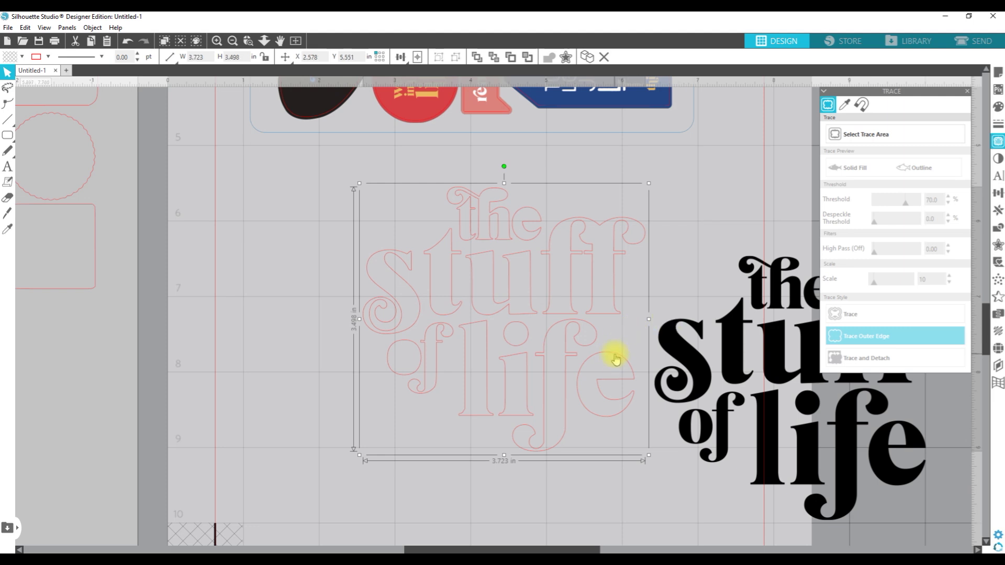
key("ctrl+z")
key("ctrl+z")
key("ctrl+z")
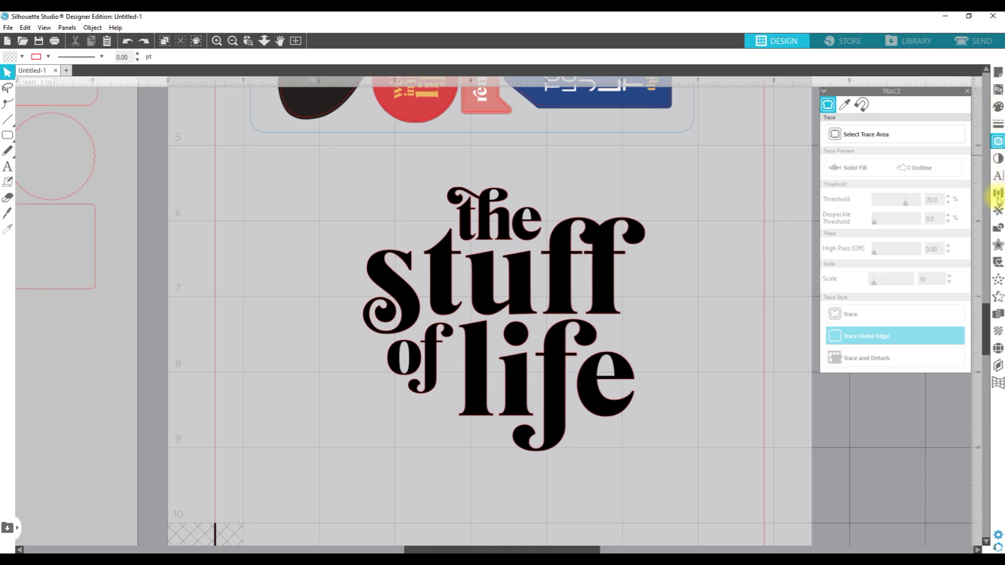
Select the traced outline of the "the stuff of life" artwork and start a rounded-corner offset around it.
left_click(997, 247)
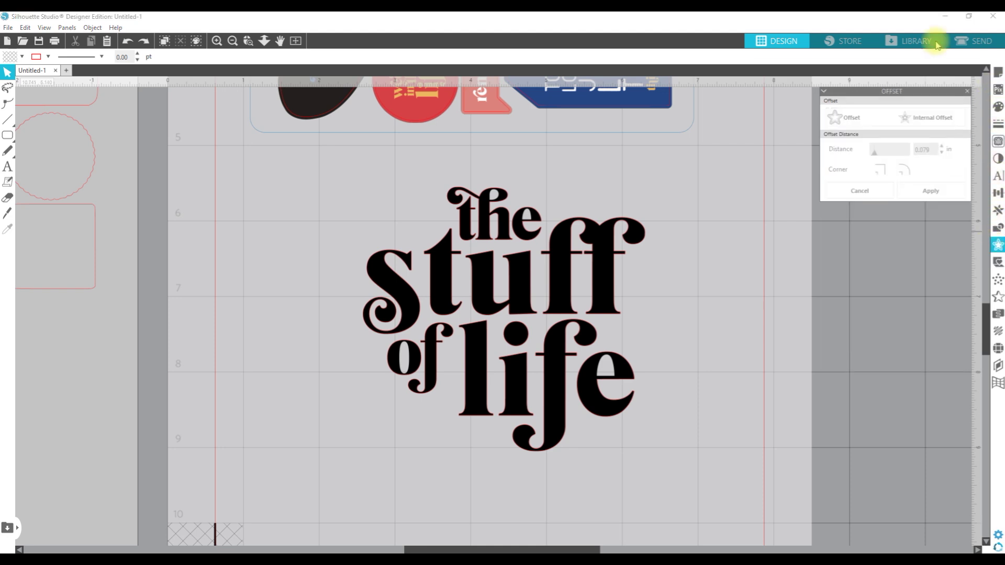
left_click_drag(909, 92, 797, 238)
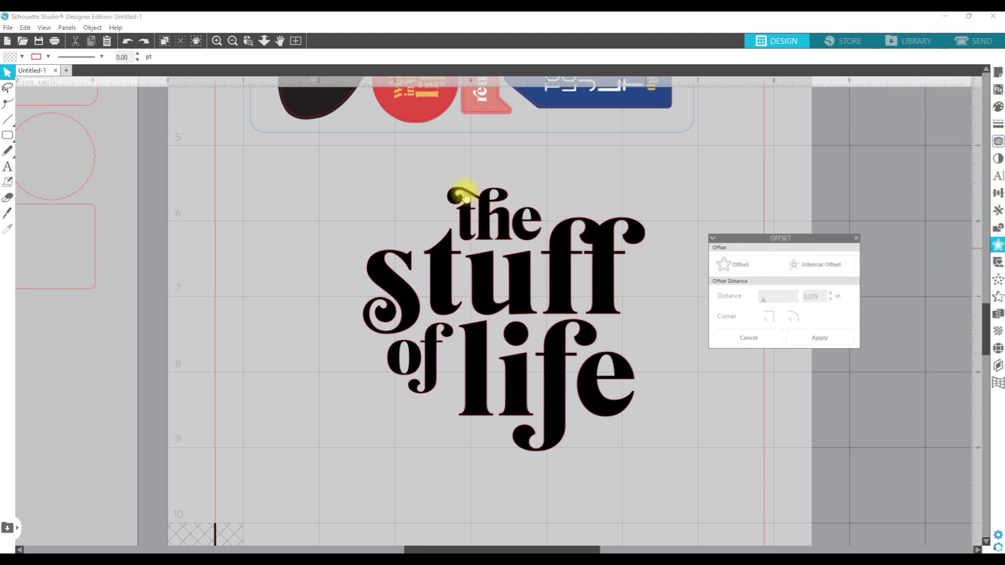
left_click(8, 103)
left_click(395, 200)
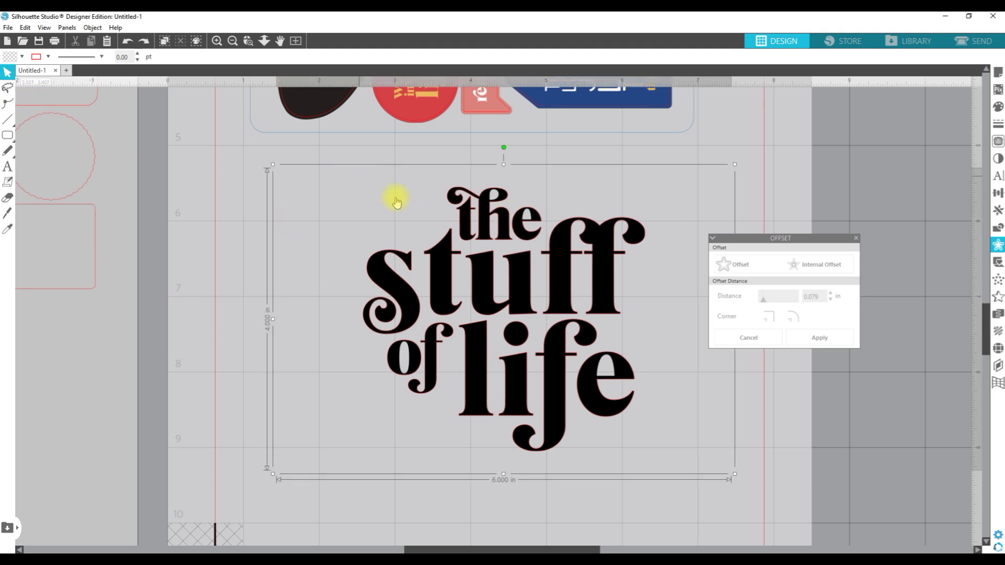
left_click(781, 422)
left_click(607, 263)
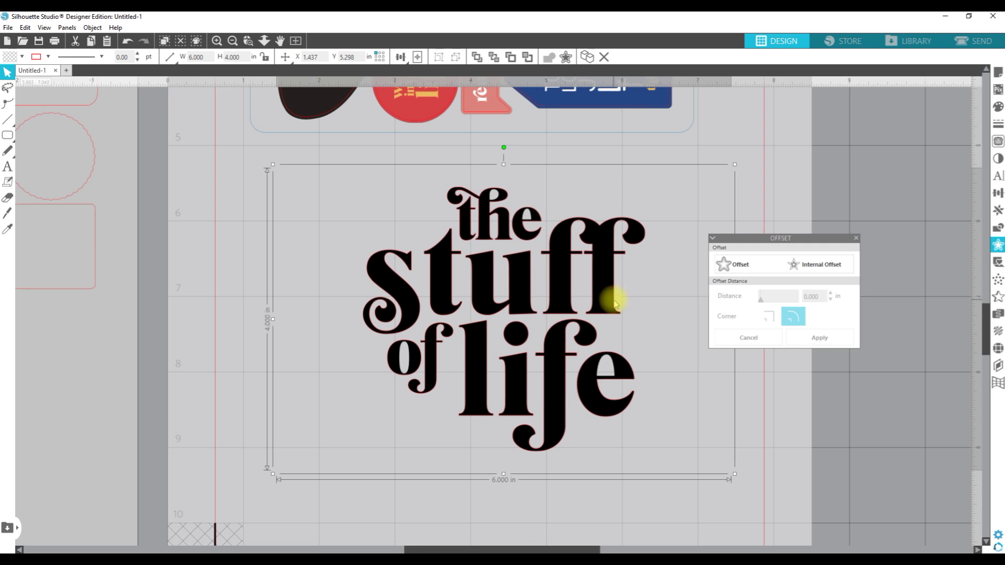
left_click(616, 305)
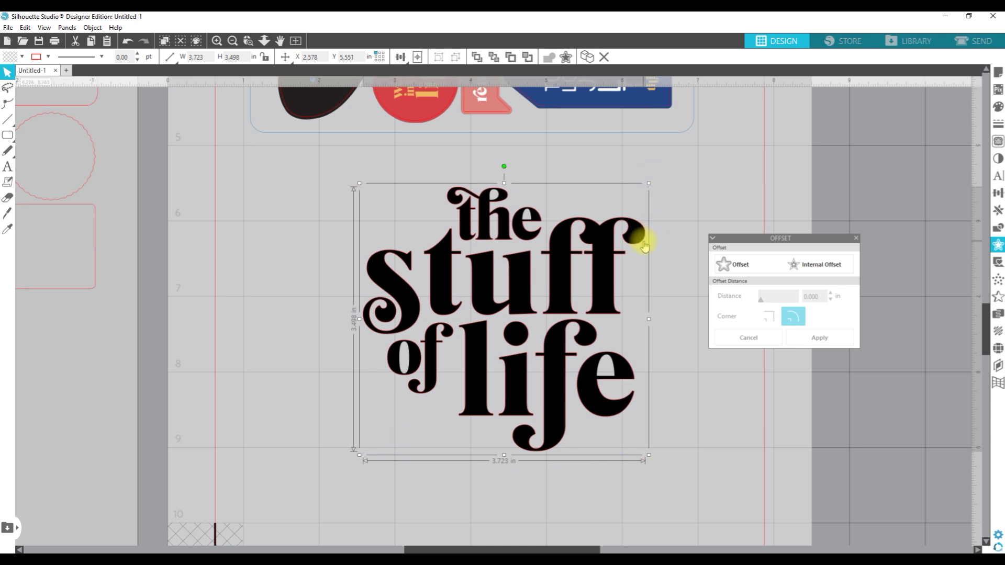
left_click(766, 265)
left_click_drag(763, 239, 807, 231)
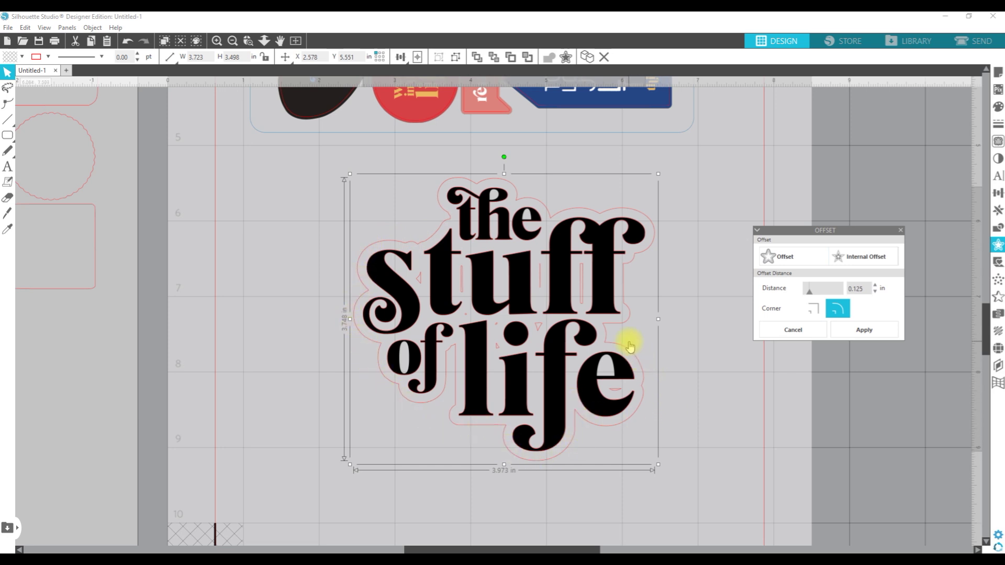
Set the offset distance to 0.105 in and apply the offset.
left_click(877, 294)
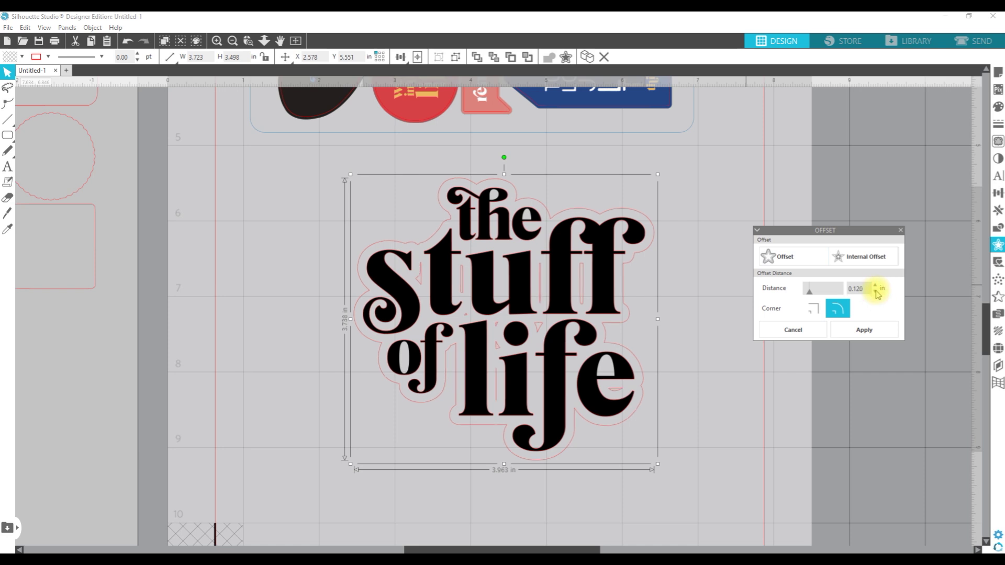
left_click(877, 294)
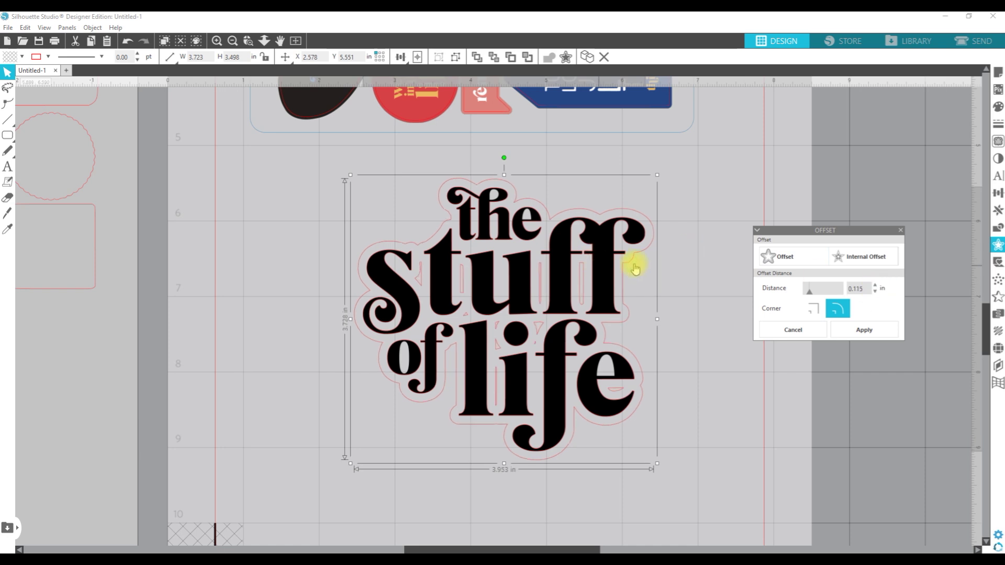
left_click(877, 294)
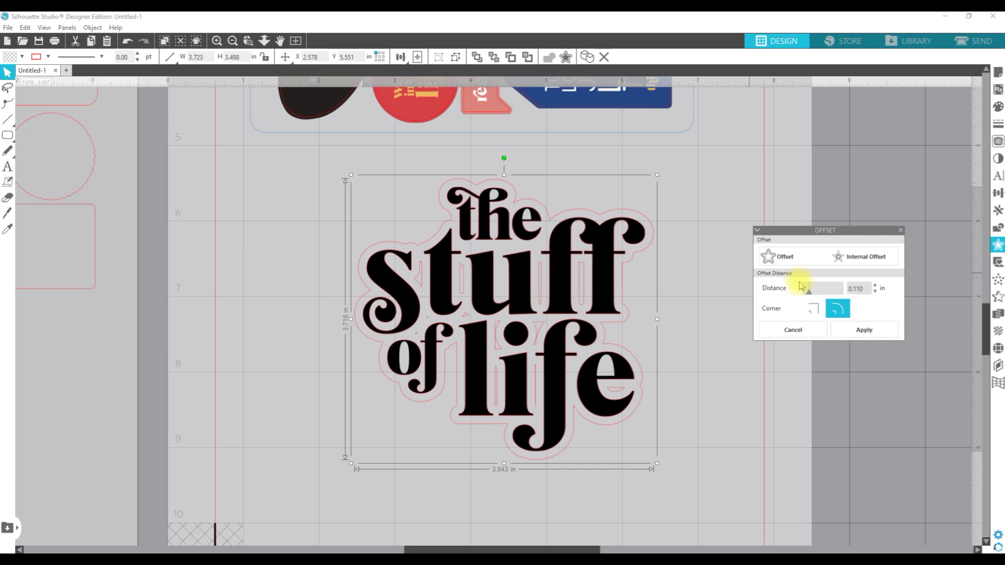
left_click(878, 294)
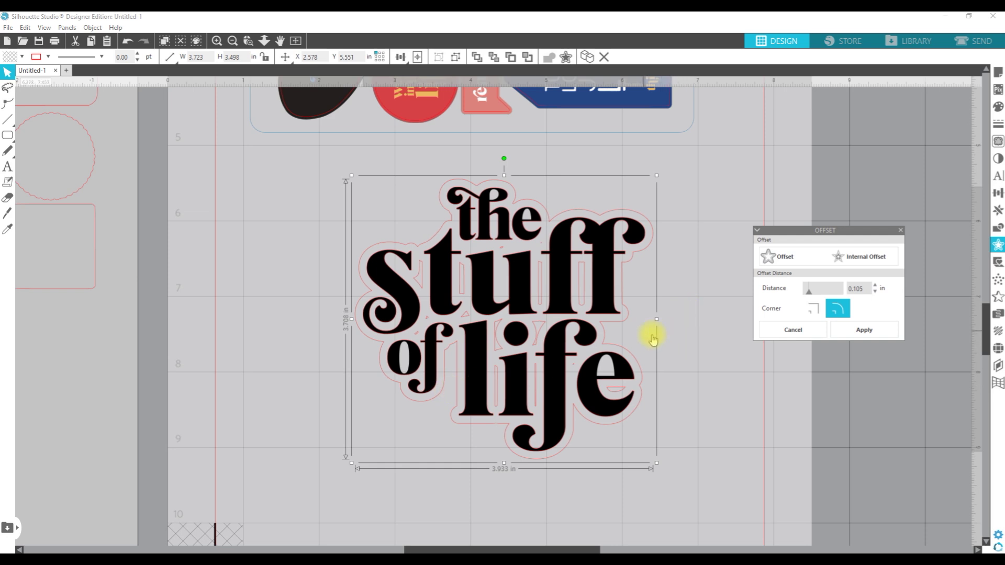
left_click(881, 332)
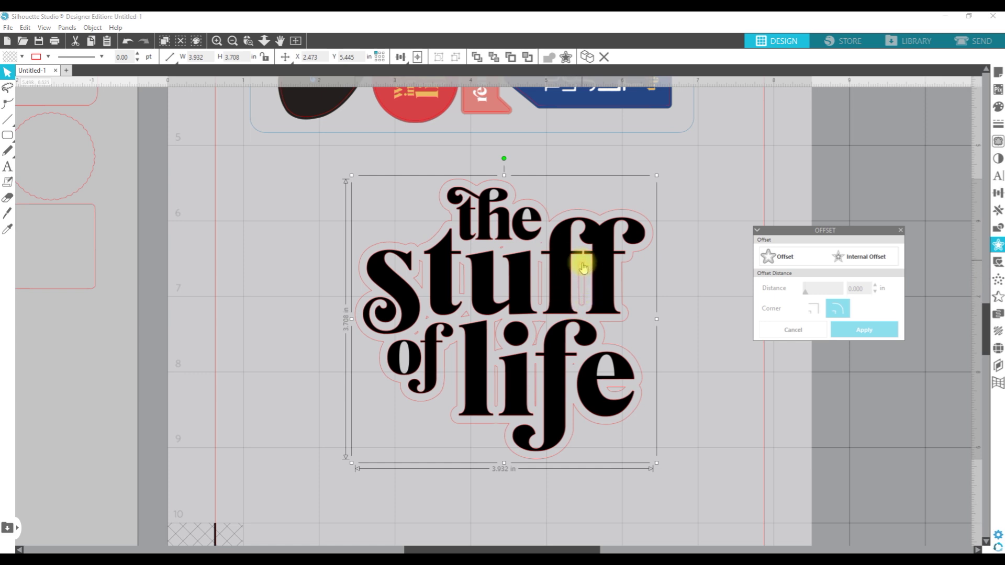
Select the offset outline around the lettering and release its compound path.
right_click(591, 296)
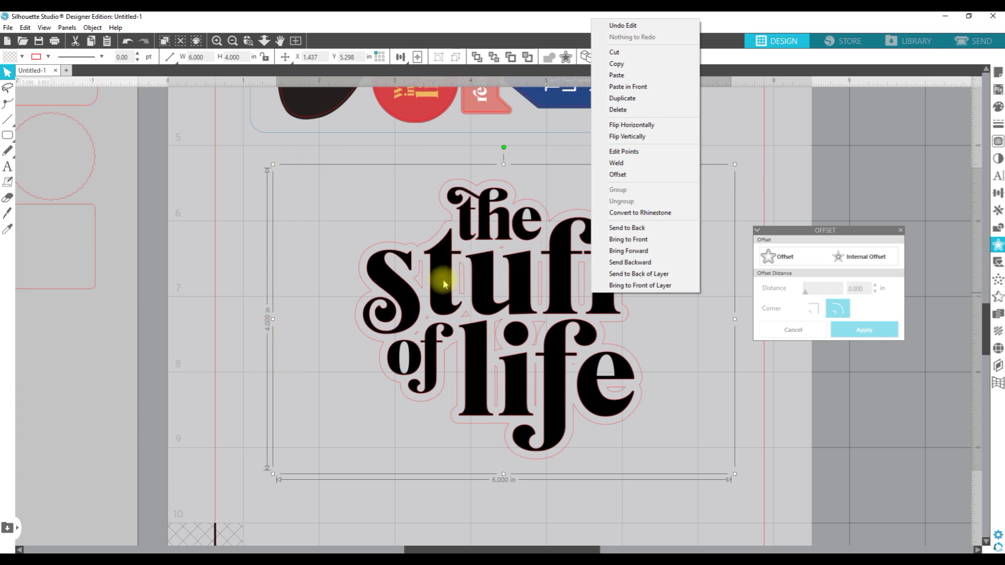
left_click(714, 388)
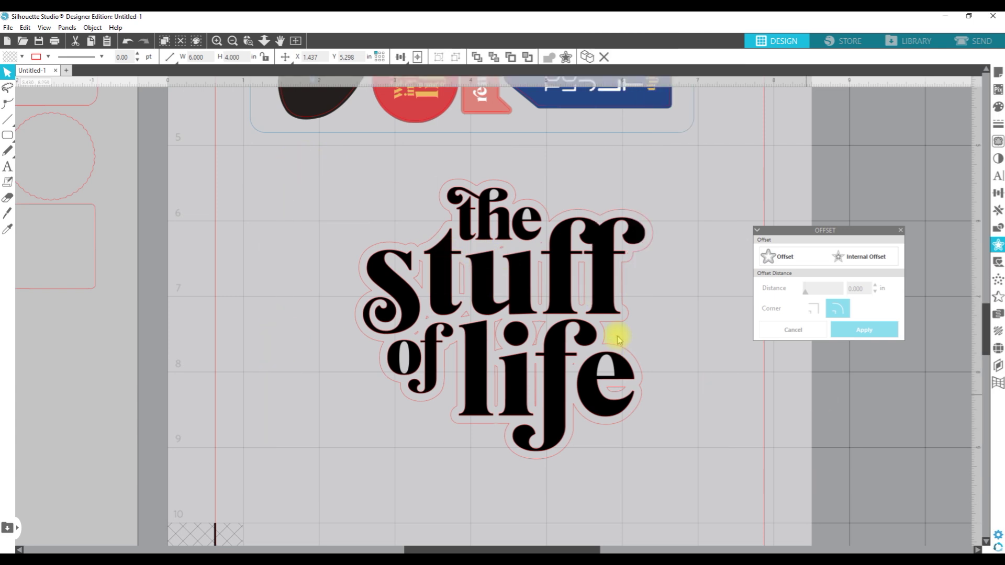
left_click(622, 322)
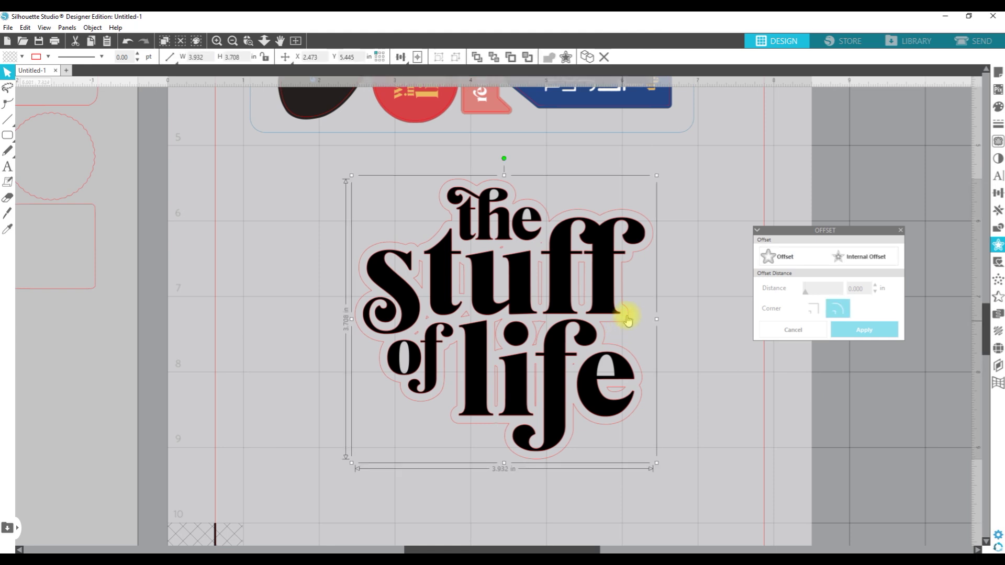
right_click(651, 246)
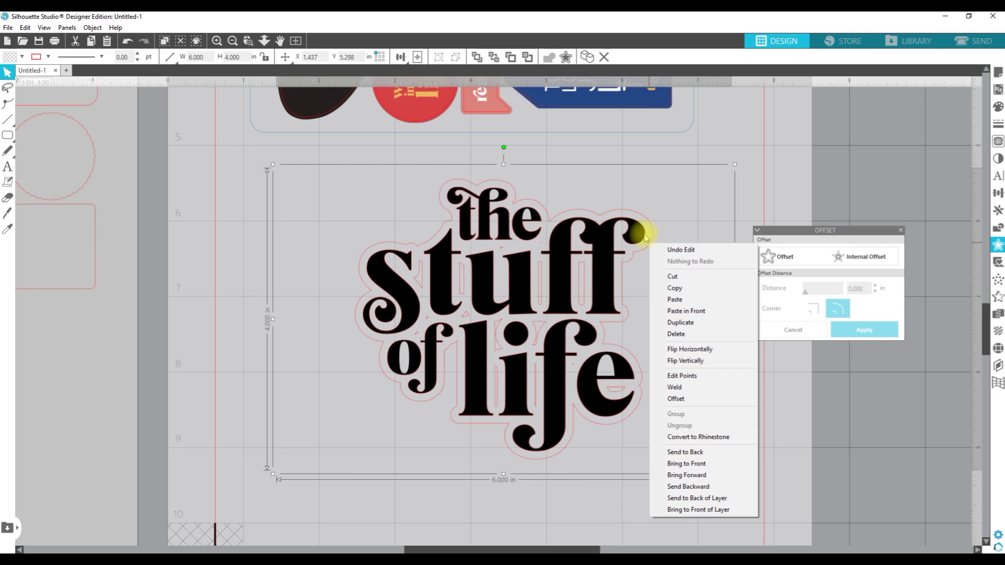
left_click(648, 238)
right_click(654, 235)
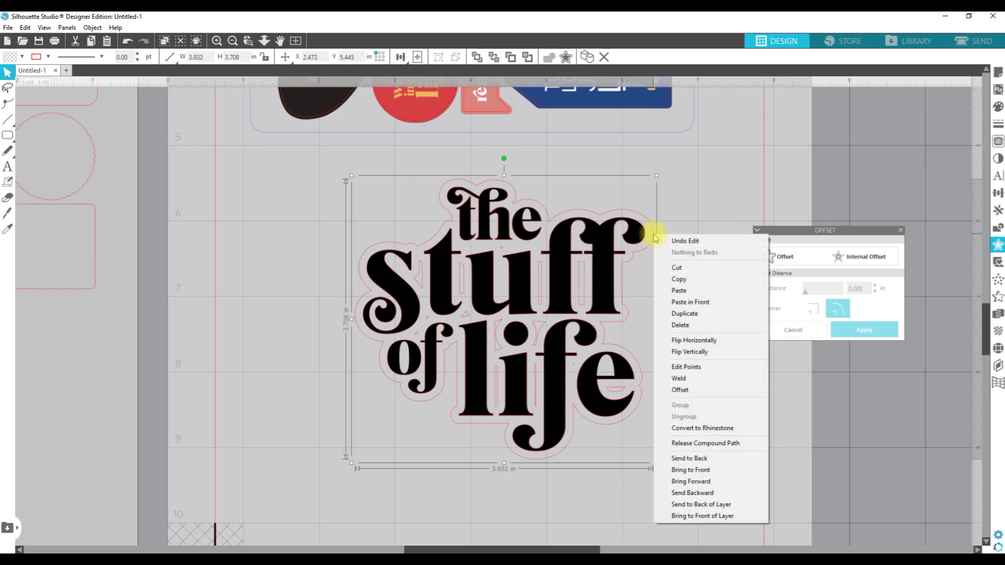
left_click(689, 444)
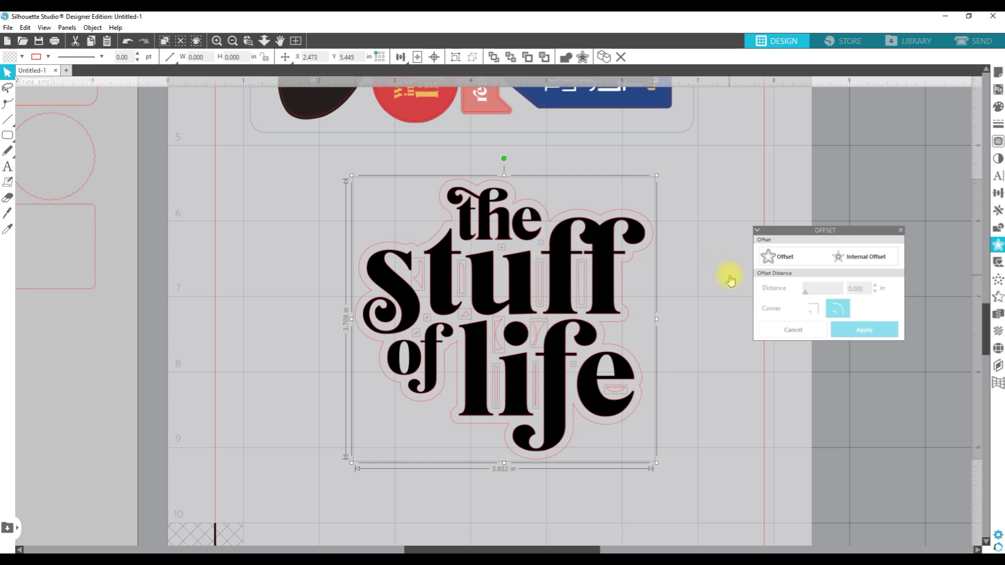
Try to delete the small inner offset shape between the two letters f in "stuff".
key("ctrl+e")
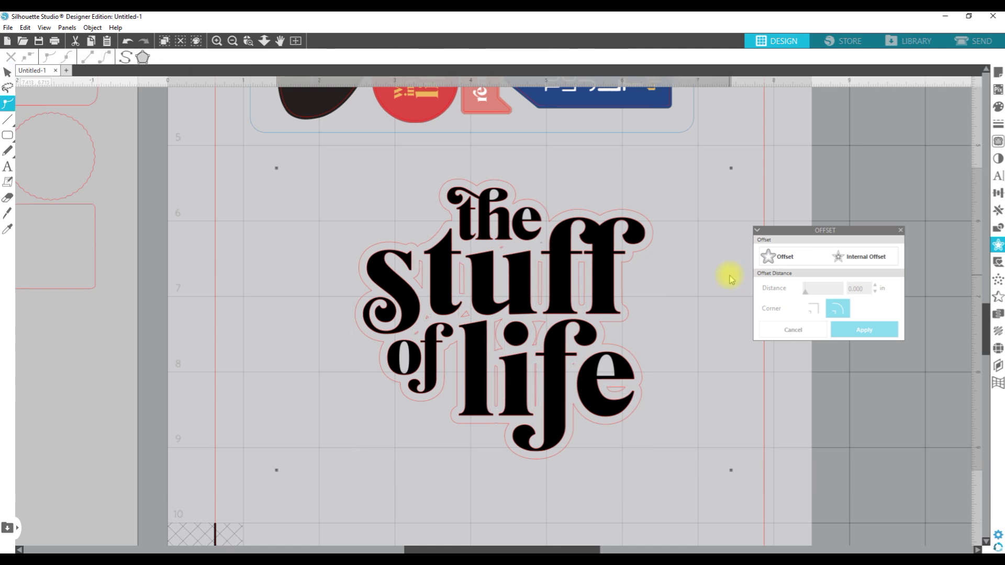
left_click(585, 285)
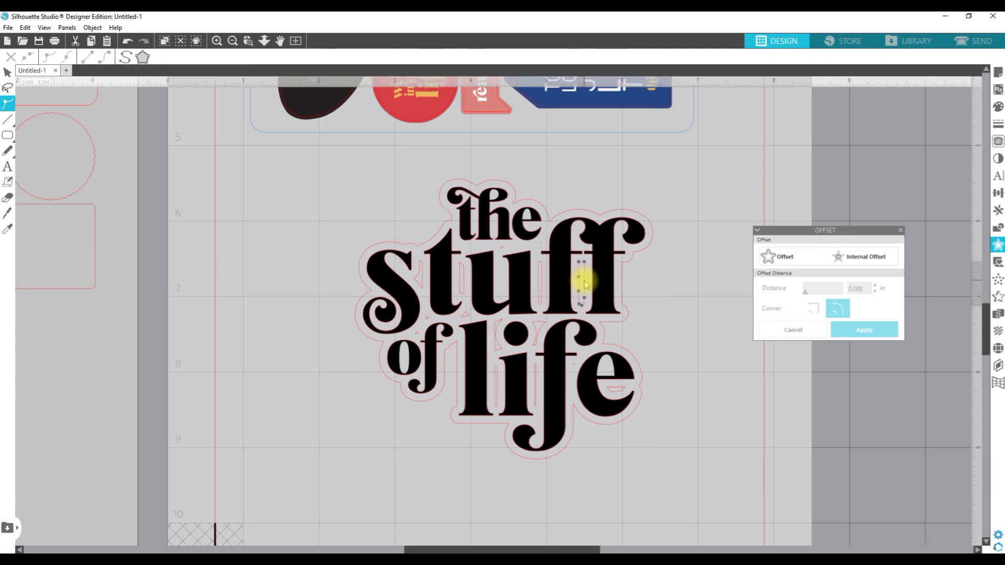
key("Delete")
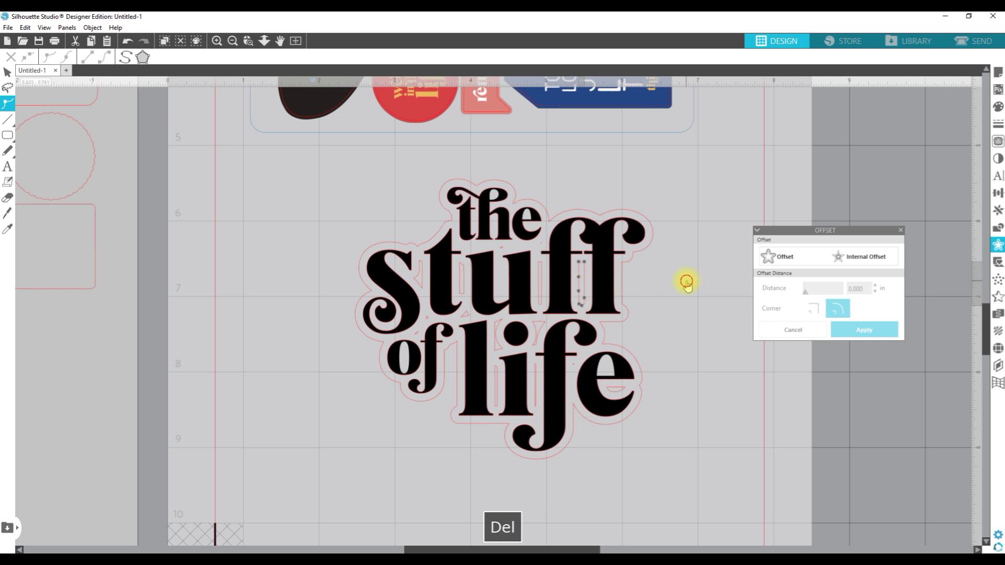
left_click(581, 283)
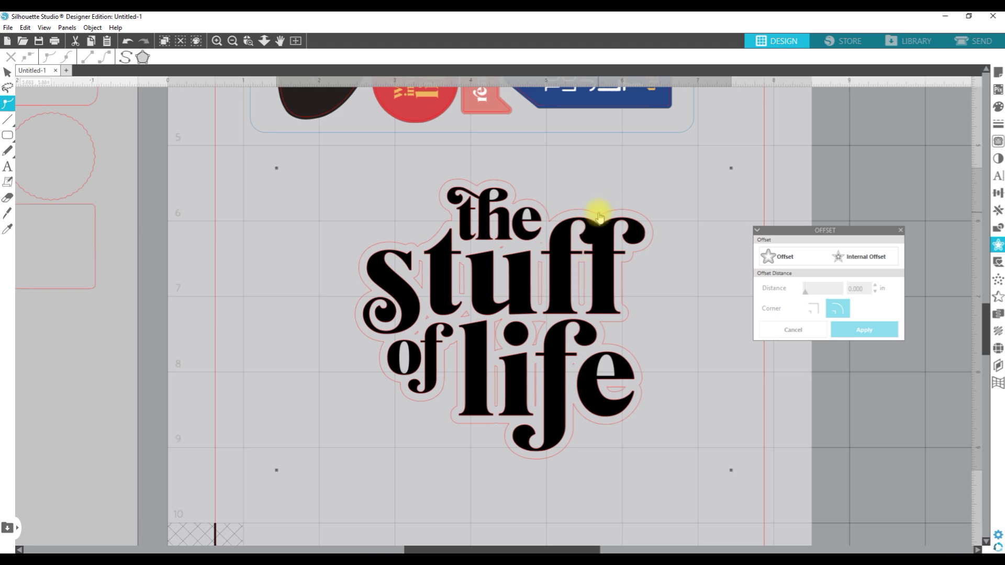
left_click(695, 196)
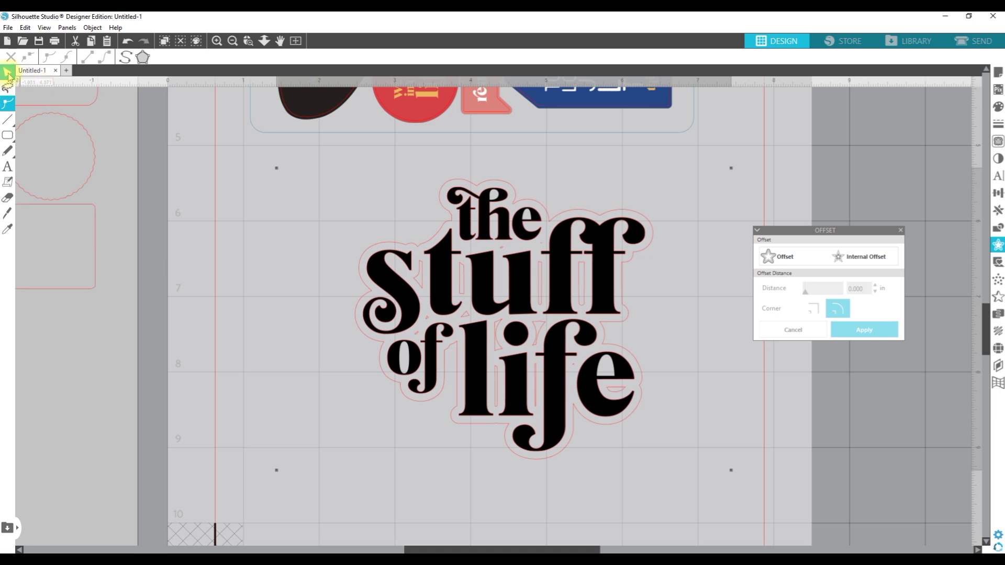
left_click(6, 72)
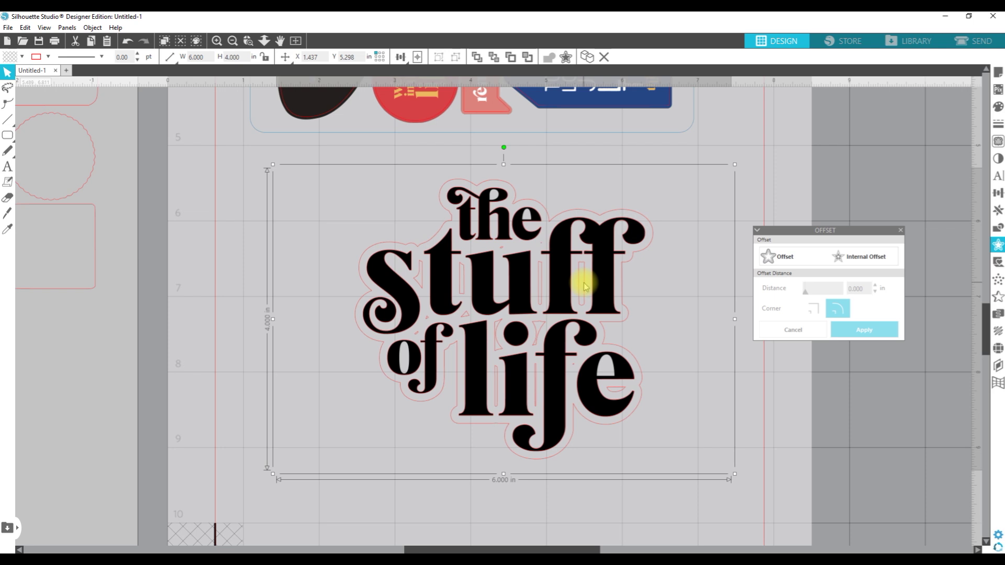
Move the outer offset outline and the black artwork off to the left, away from the traced letters and inner pieces.
left_click_drag(585, 284, 586, 283)
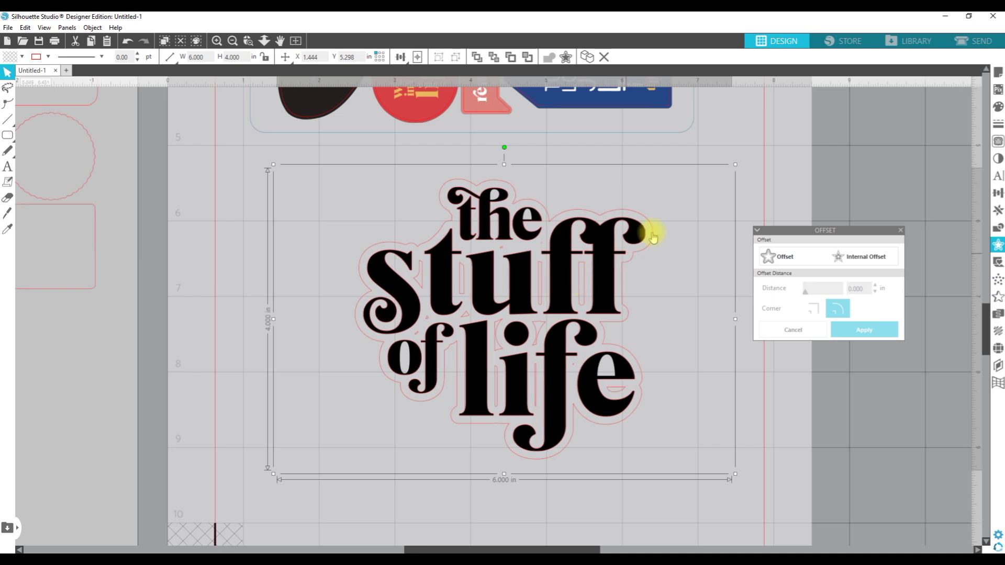
left_click_drag(637, 217, 301, 251)
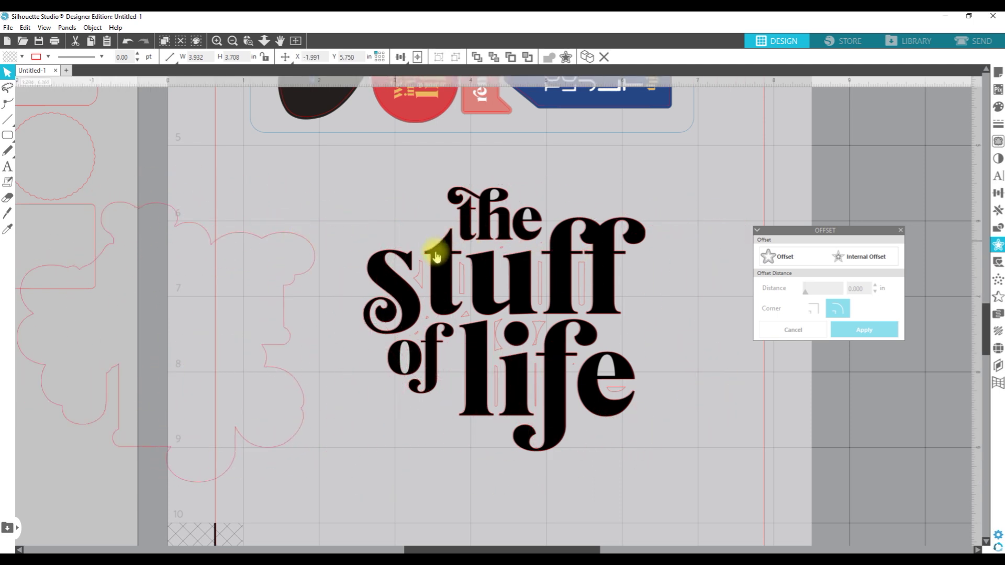
left_click(486, 278)
left_click_drag(487, 277, 153, 293)
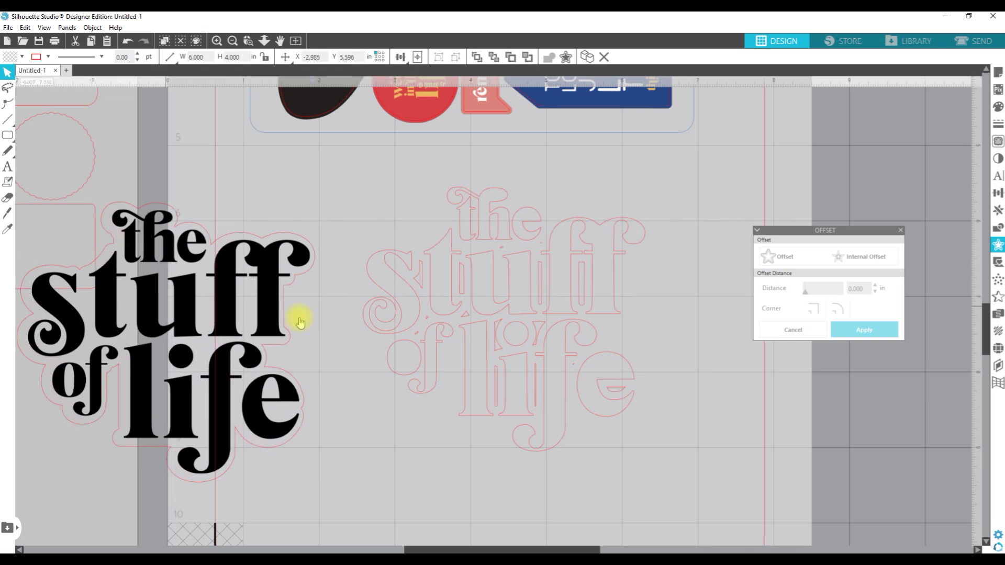
left_click(592, 295)
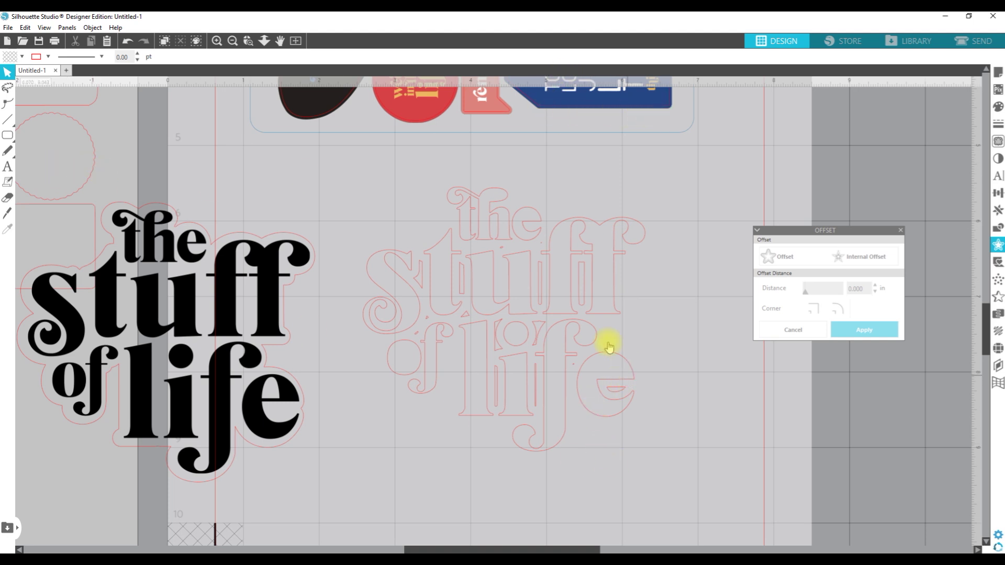
Move the artwork farther aside and delete all the traced letter outlines and leftover inner offset pieces.
left_click_drag(544, 335, 666, 268)
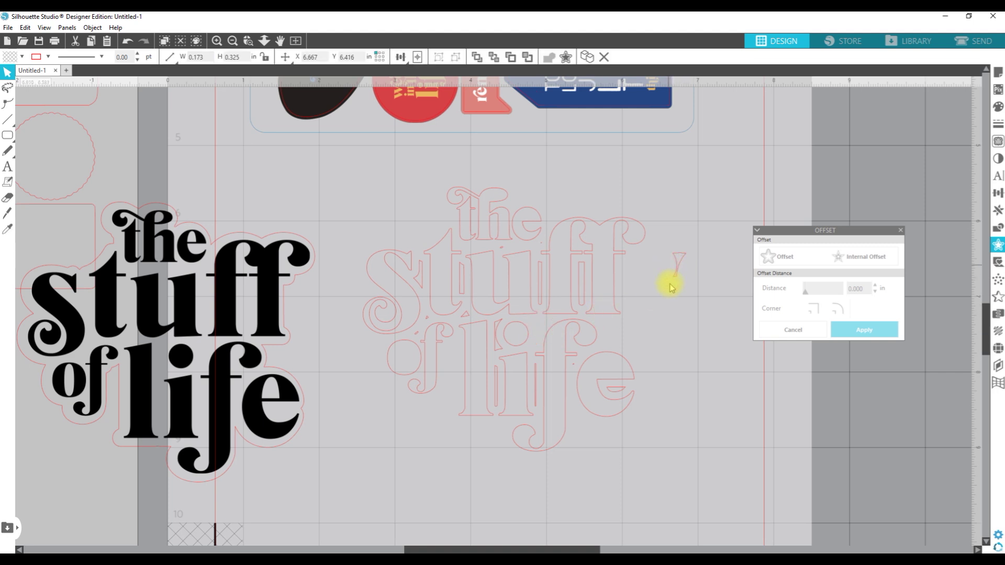
left_click(337, 309)
left_click(661, 388)
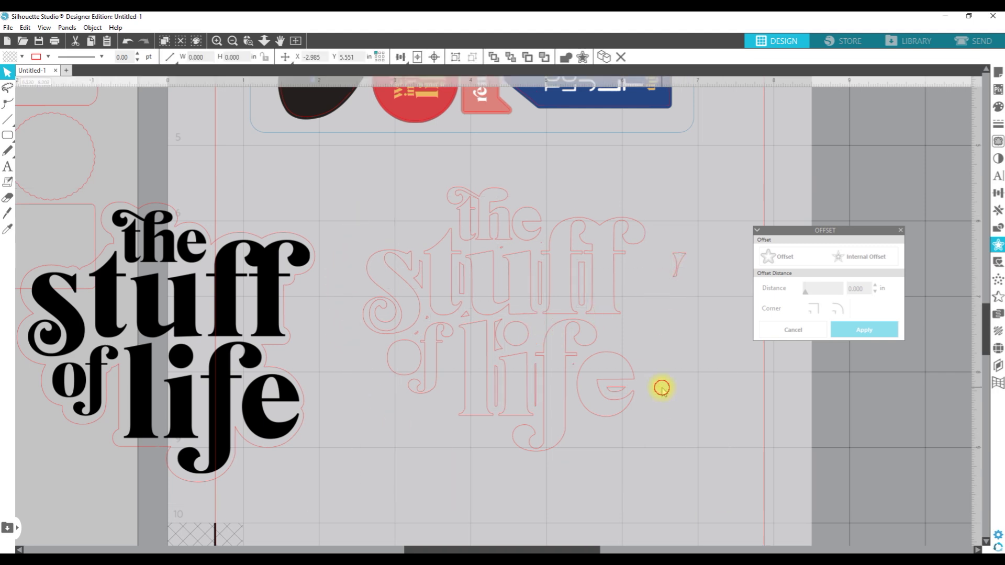
left_click_drag(255, 254, 128, 258)
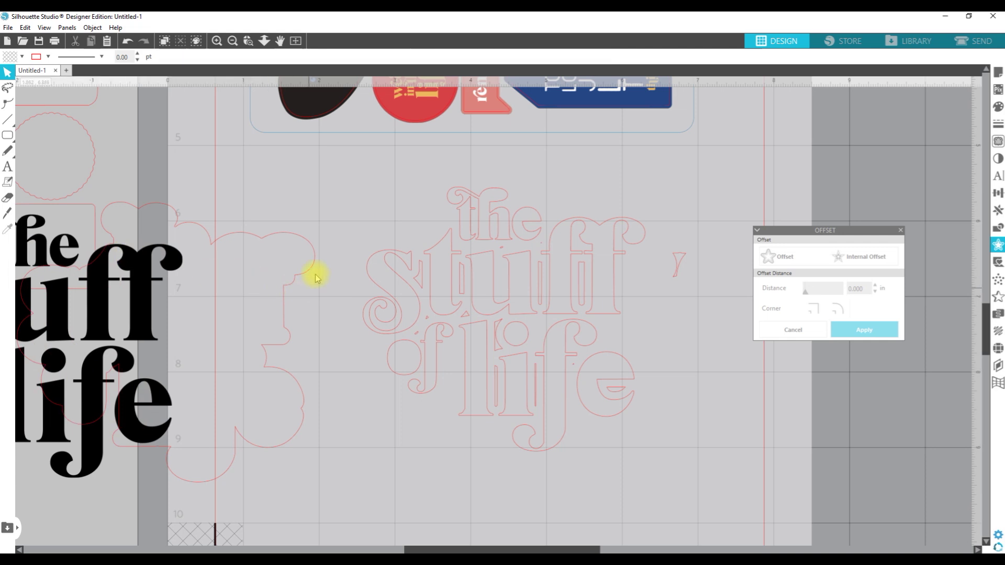
left_click_drag(709, 480, 351, 166)
key("Delete")
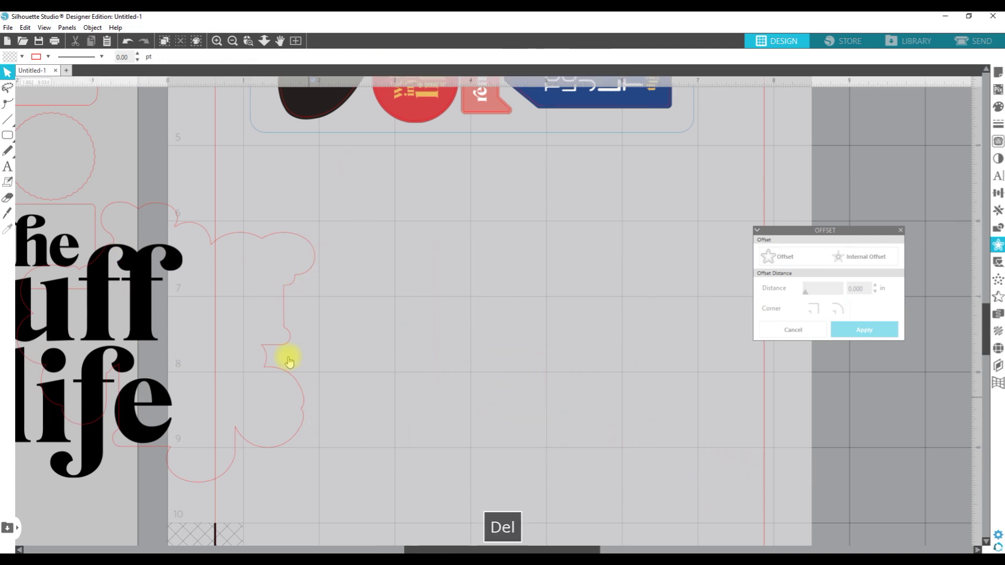
Move the outer offset outline back onto the page below the sticker sheet and nudge the artwork into place inside it.
left_click_drag(285, 319, 631, 304)
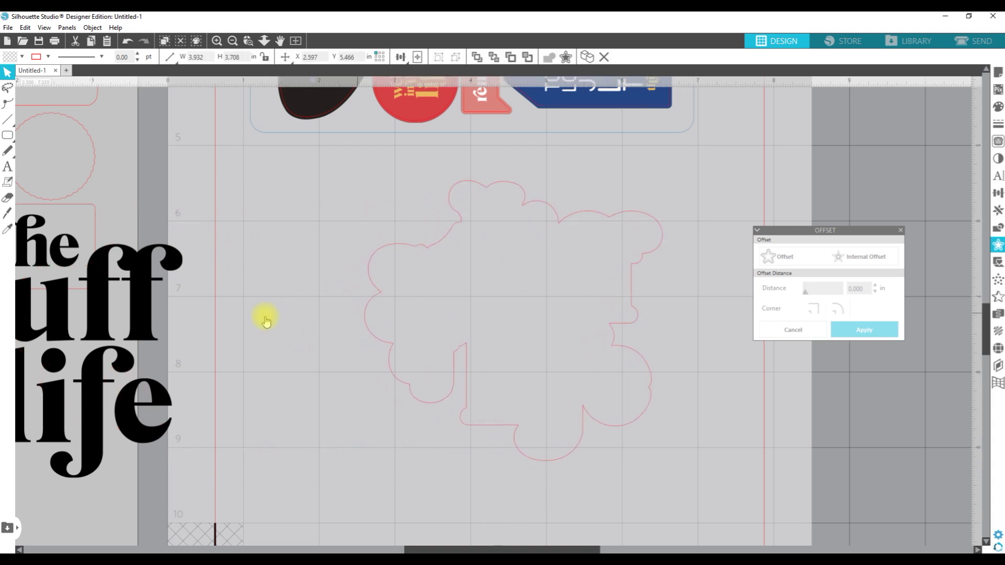
left_click_drag(130, 314, 607, 291)
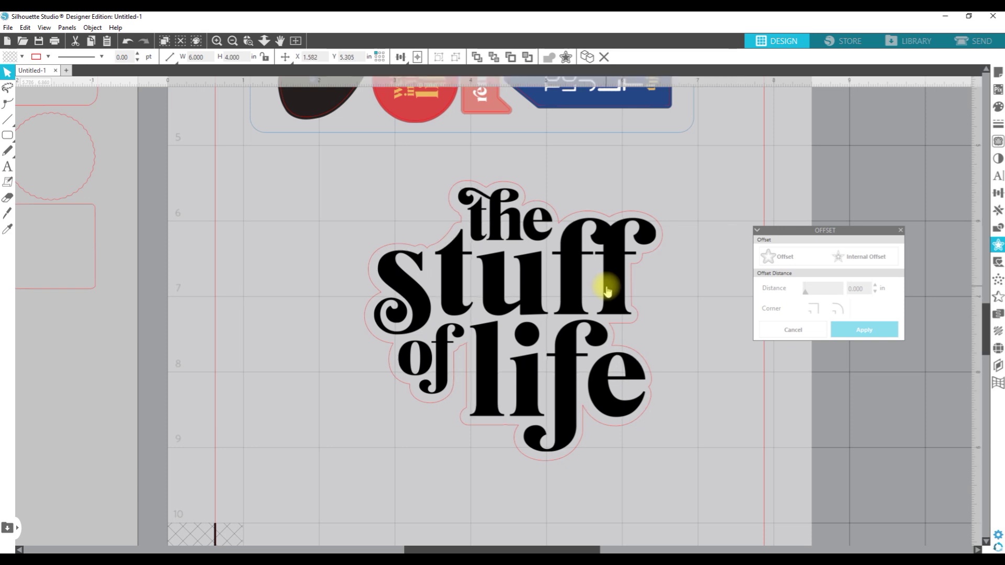
left_click(627, 302)
key("Down")
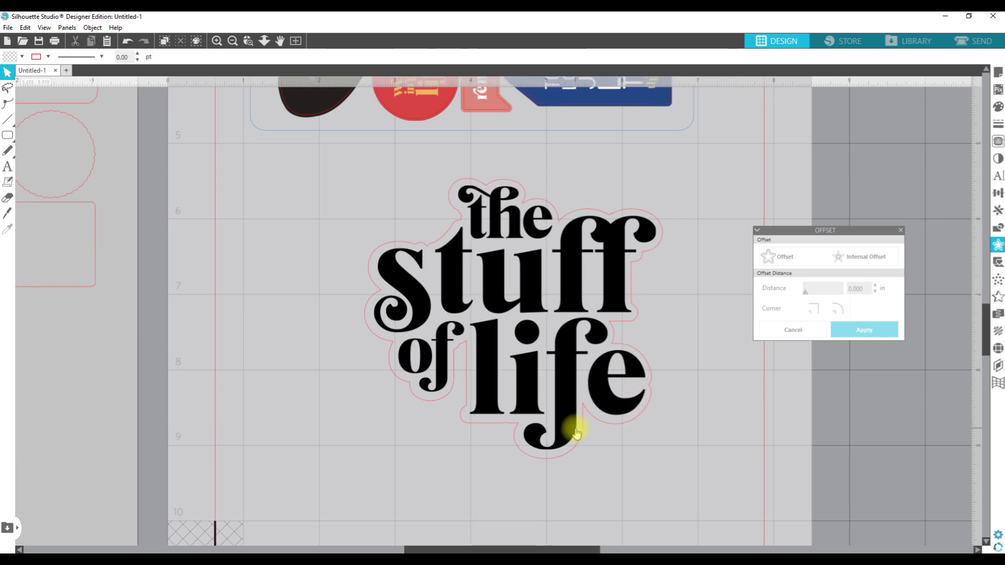
left_click(592, 396)
key("Left")
key("Down")
key("Right")
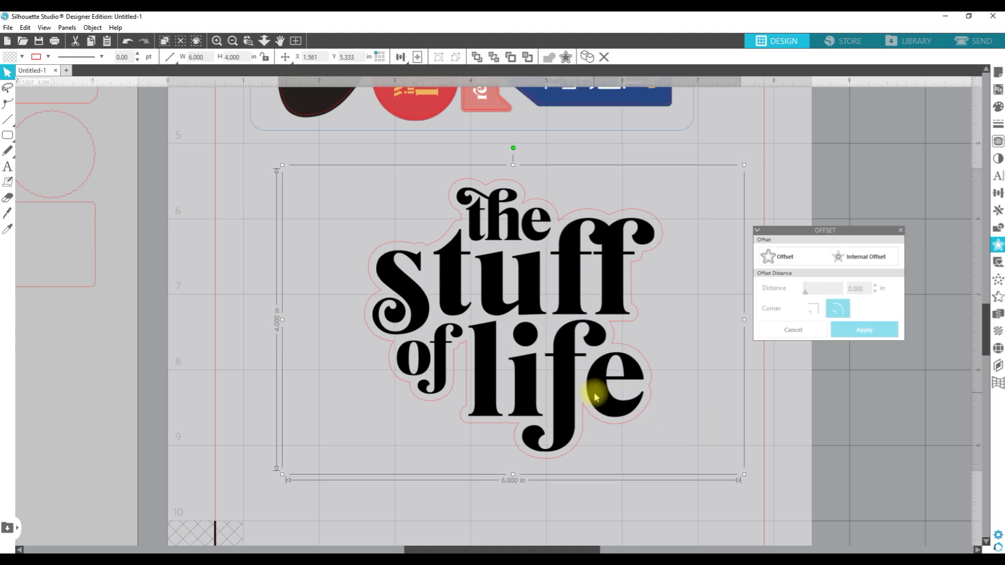
Nudge the black "the stuff of life" artwork slightly within its offset outline, to X 1.568 in and Y 5.319 in.
key("Up")
key("Up")
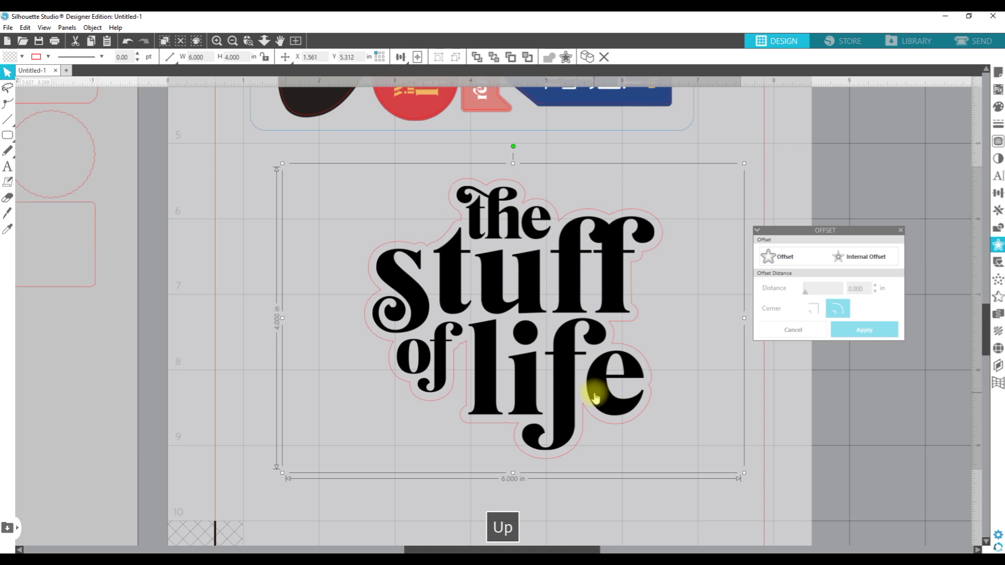
key("Down")
key("Down")
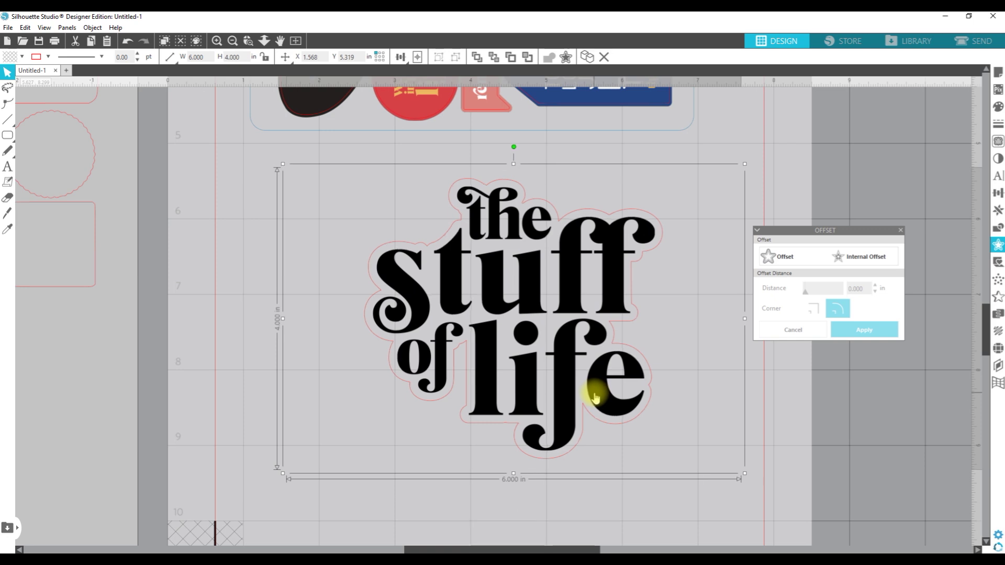
Align the centers of the black artwork and its offset outline with each other, leaving both deselected.
left_click(995, 193)
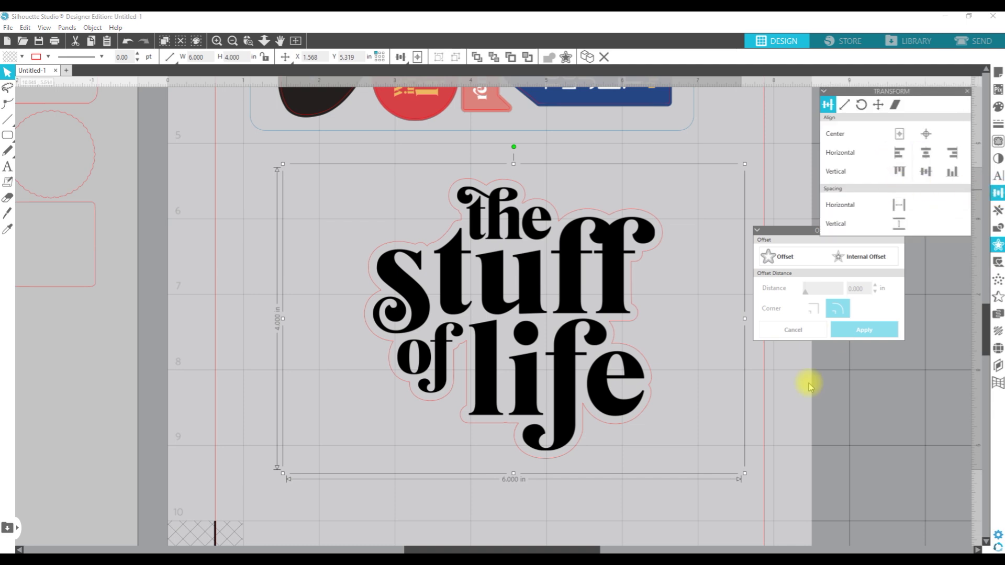
left_click(770, 435)
left_click_drag(703, 477, 356, 196)
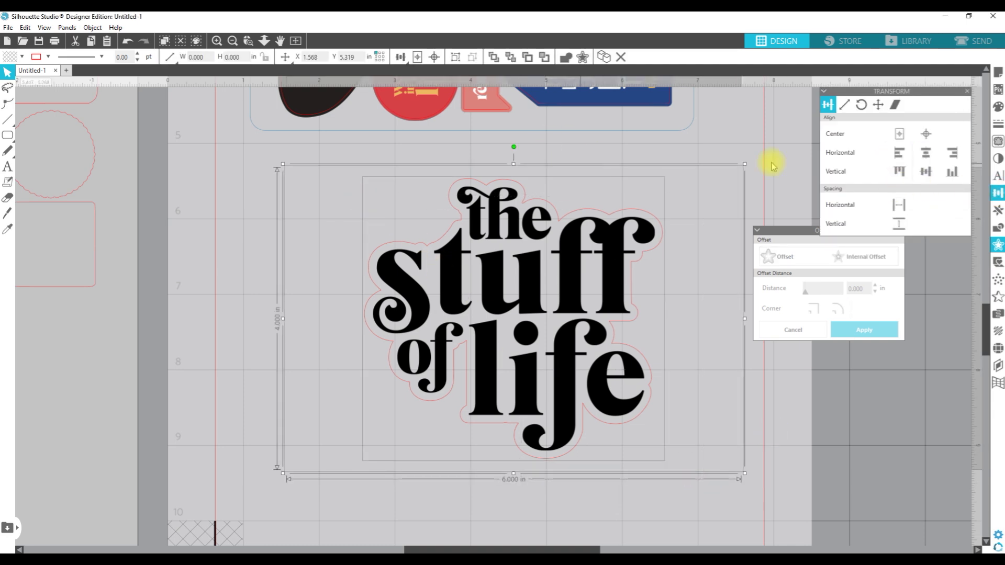
left_click(927, 166)
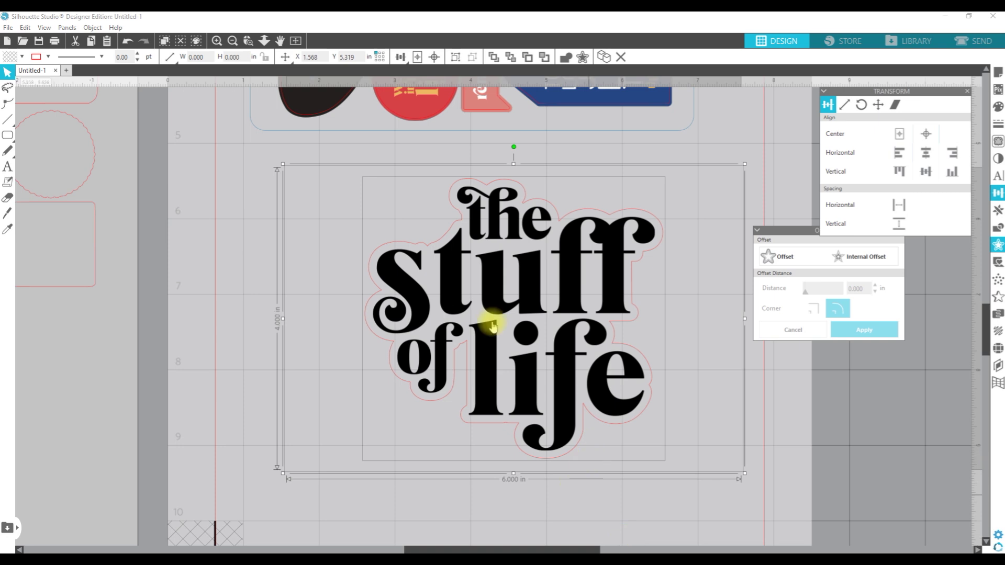
left_click(781, 429)
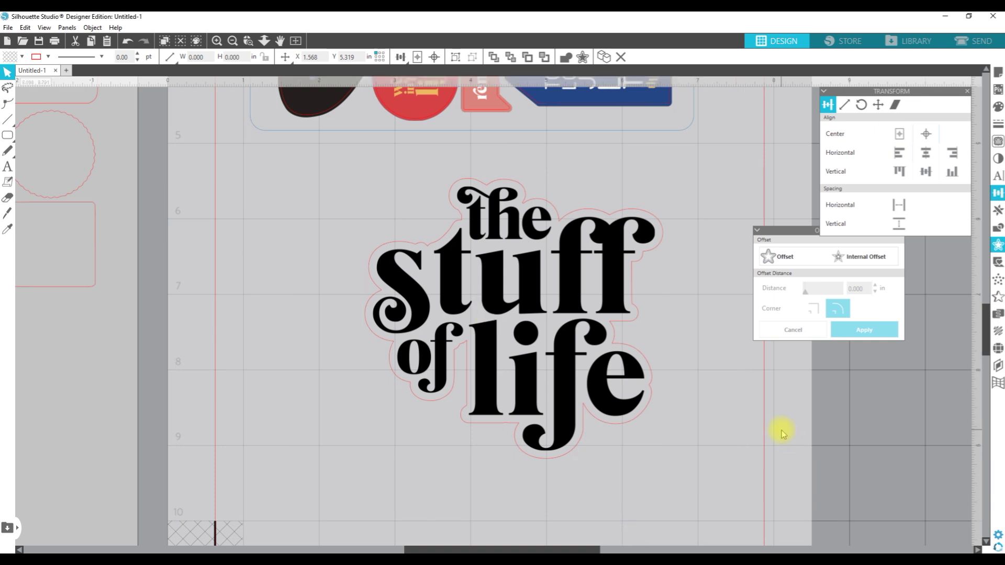